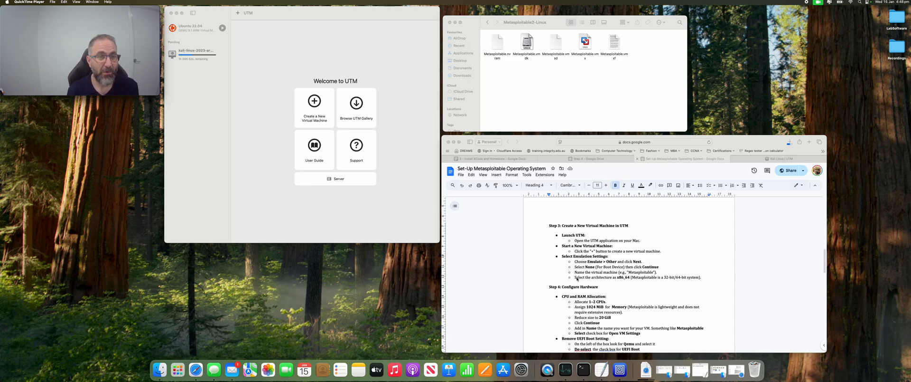
Step: Bring UTM and the Metasploitable files window forward and select Metasploitable.vmdk
{"action": "left_click", "coordinate": [261, 173]}
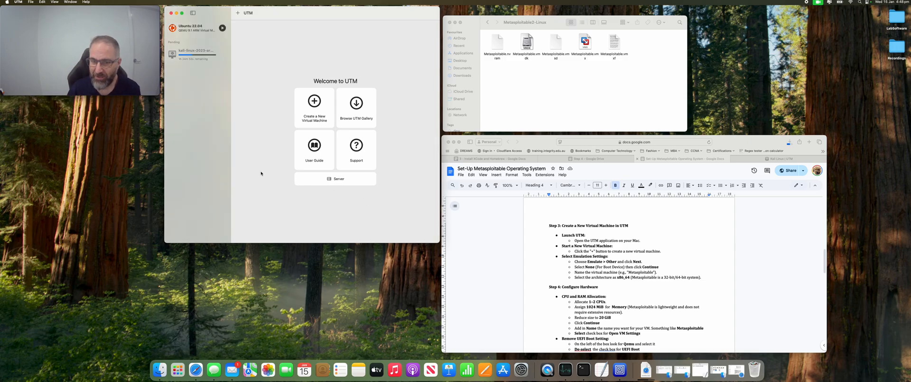
{"action": "scroll", "coordinate": [555, 201], "scroll_direction": "down", "scroll_amount": 1}
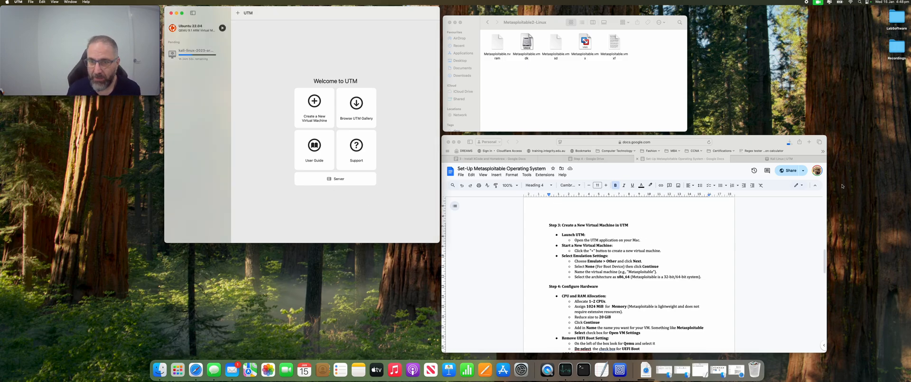
{"action": "left_click", "coordinate": [544, 99]}
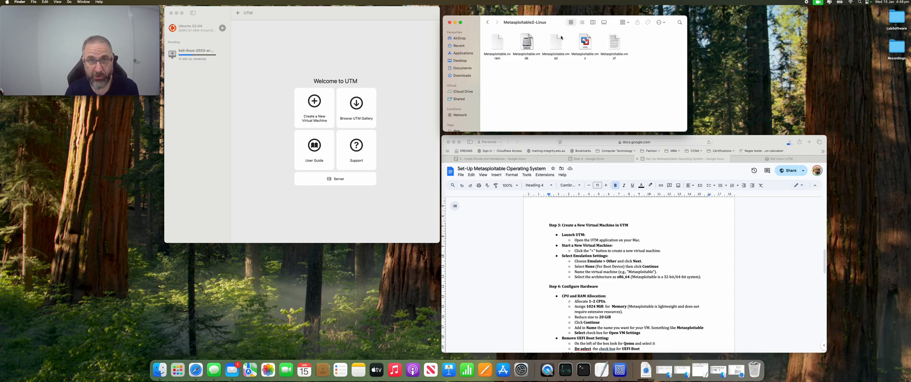
{"action": "left_click", "coordinate": [528, 43]}
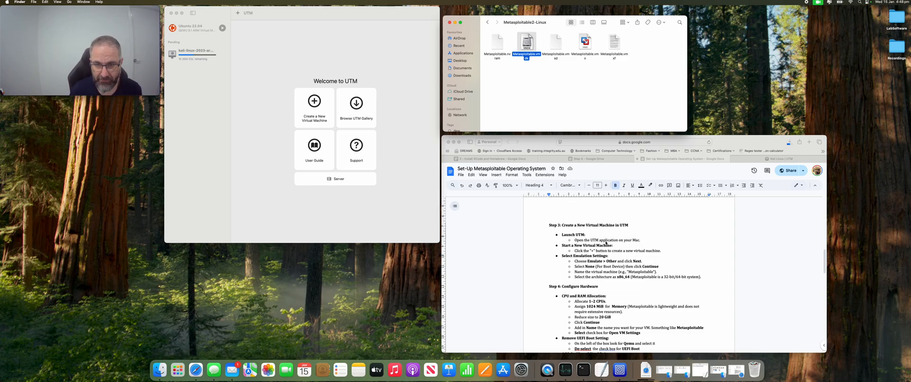
Step: Scroll the guide back to Step 2 and highlight the Homebrew 'brew install qemu' line
{"action": "scroll", "coordinate": [606, 243], "scroll_direction": "down", "scroll_amount": 4}
{"action": "scroll", "coordinate": [606, 243], "scroll_direction": "up", "scroll_amount": 10}
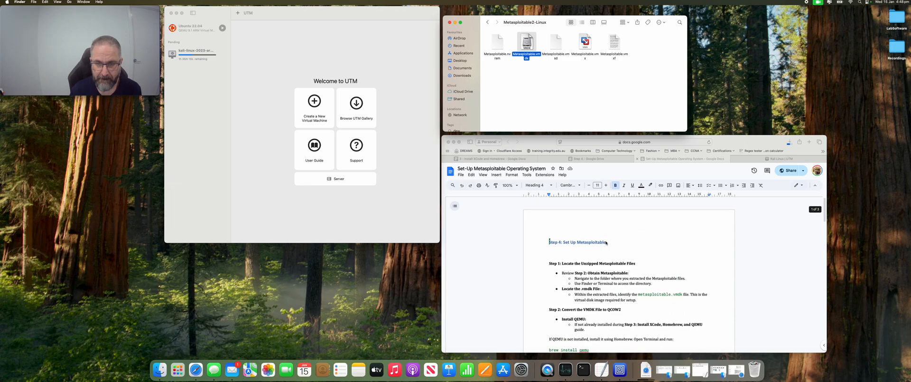
{"action": "left_click", "coordinate": [592, 263]}
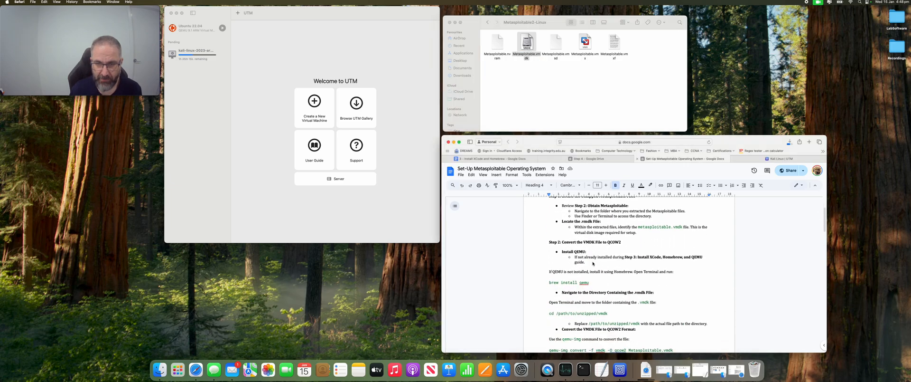
{"action": "left_click_drag", "start_coordinate": [593, 262], "coordinate": [575, 230]}
{"action": "scroll", "coordinate": [578, 245], "scroll_direction": "down", "scroll_amount": 1}
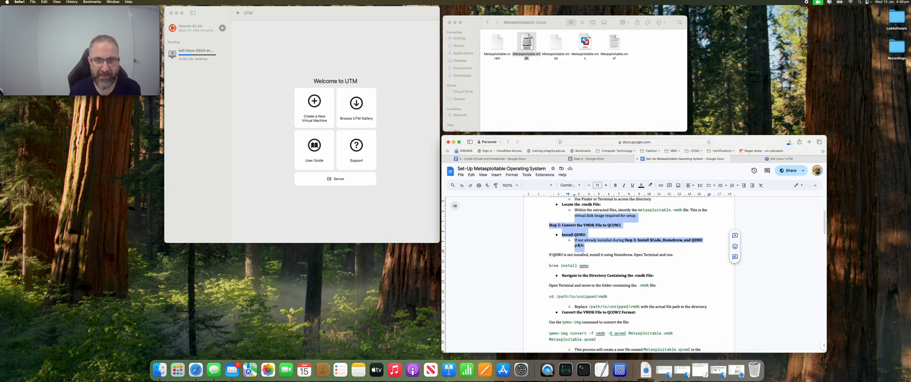
{"action": "scroll", "coordinate": [579, 244], "scroll_direction": "up", "scroll_amount": 1}
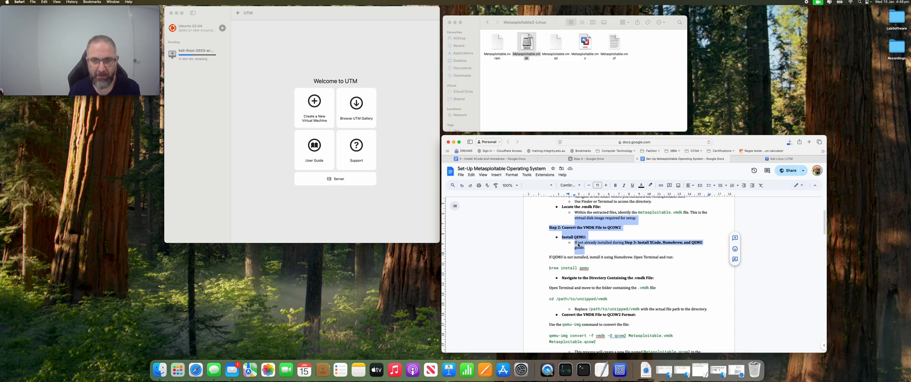
{"action": "left_click", "coordinate": [588, 265]}
{"action": "left_click_drag", "start_coordinate": [549, 267], "coordinate": [544, 255]}
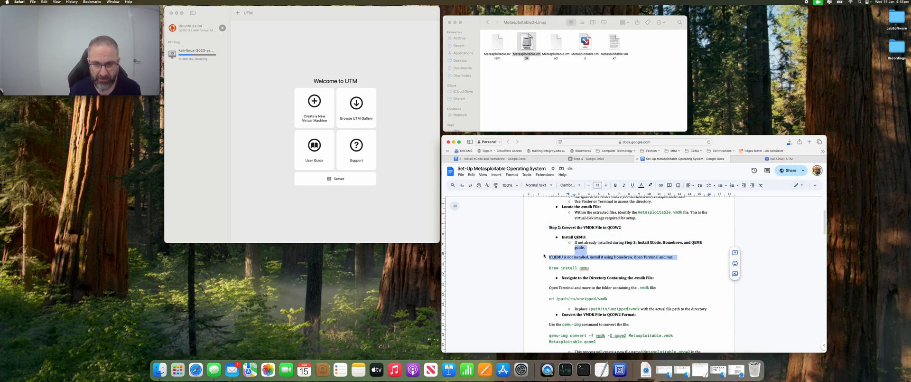
{"action": "scroll", "coordinate": [575, 262], "scroll_direction": "down", "scroll_amount": 4}
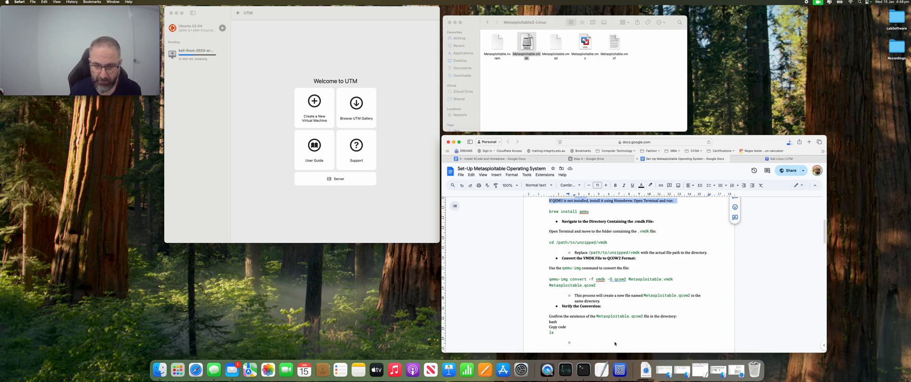
Step: Open a Terminal window, move it left over UTM and enlarge its text
{"action": "left_click", "coordinate": [584, 370]}
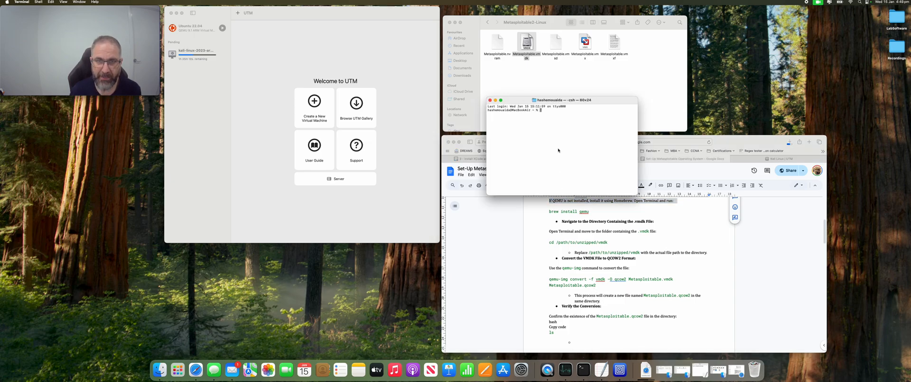
{"action": "left_click_drag", "start_coordinate": [593, 101], "coordinate": [326, 67]}
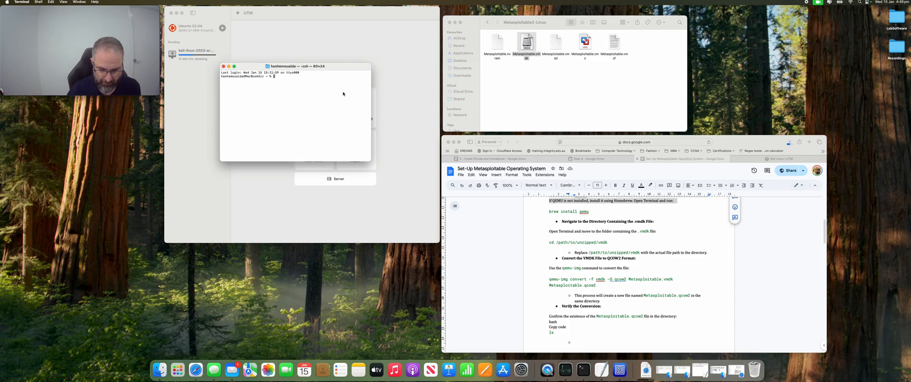
{"action": "key", "text": "super+plus"}
{"action": "key", "text": "super+plus"}
{"action": "key", "text": "super+plus"}
{"action": "key", "text": "super+plus"}
{"action": "key", "text": "super+plus"}
{"action": "key", "text": "super+plus"}
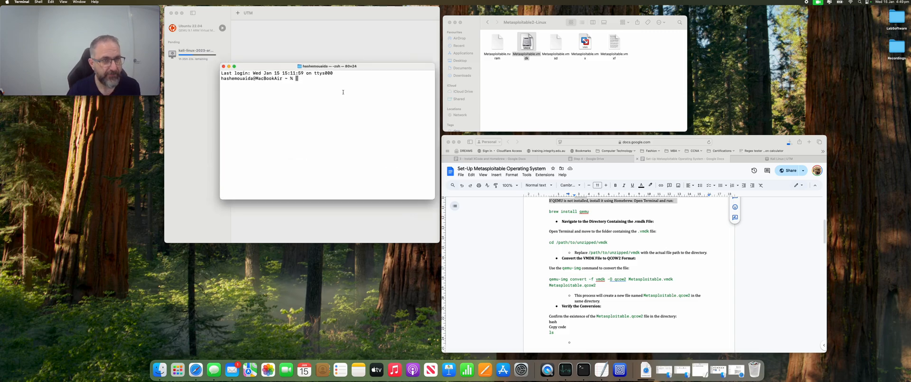
{"action": "left_click_drag", "start_coordinate": [386, 67], "coordinate": [323, 68]}
{"action": "left_click", "coordinate": [639, 50]}
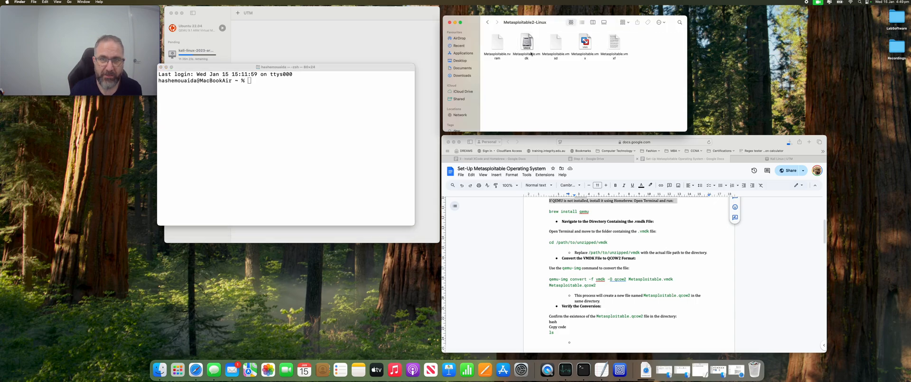
{"action": "left_click", "coordinate": [295, 114]}
Step: List the home folder, then cd into Desktop and list LabSoftware and Recordings
{"action": "type", "text": "ls"}
{"action": "key", "text": "Return"}
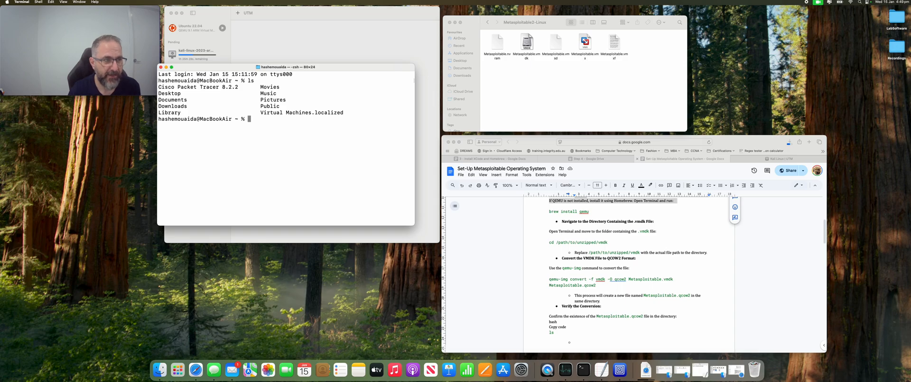
{"action": "double_click", "coordinate": [180, 94]}
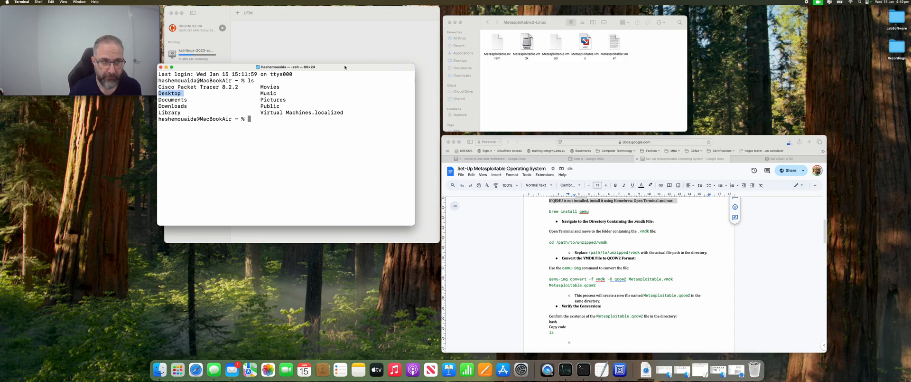
{"action": "left_click", "coordinate": [887, 26]}
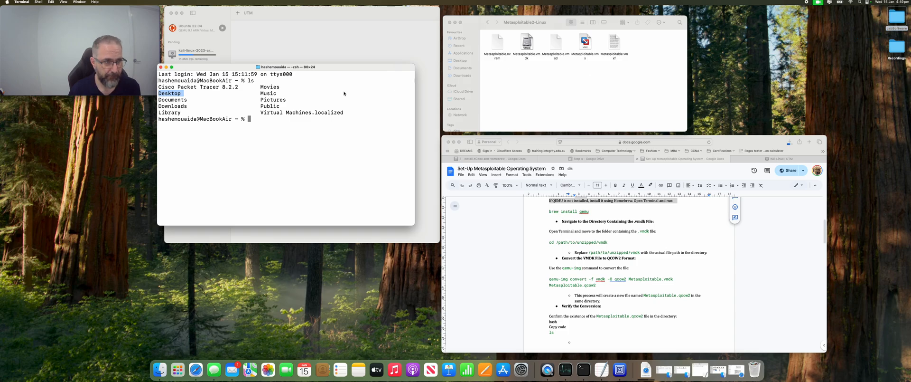
{"action": "type", "text": "cd "}
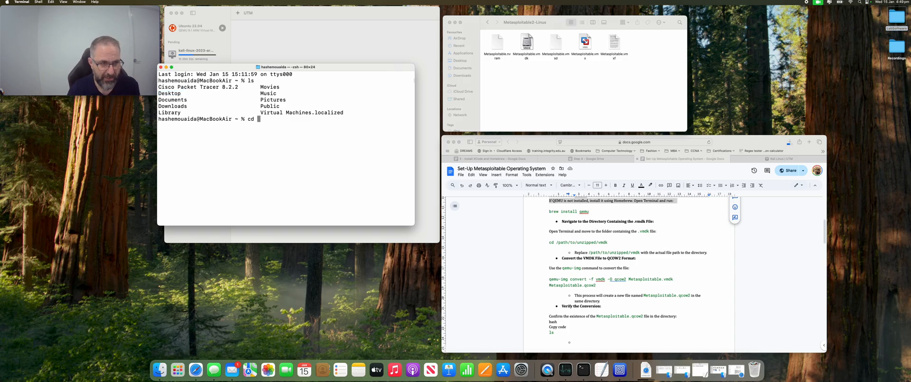
{"action": "type", "text": "Desktop"}
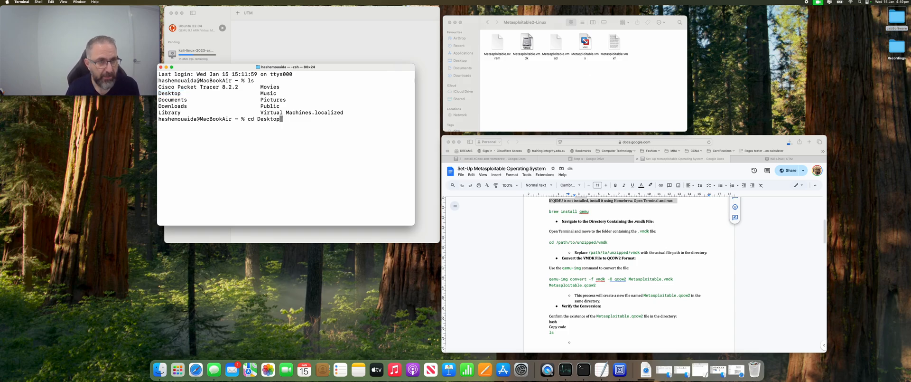
{"action": "key", "text": "Return"}
{"action": "type", "text": "ls"}
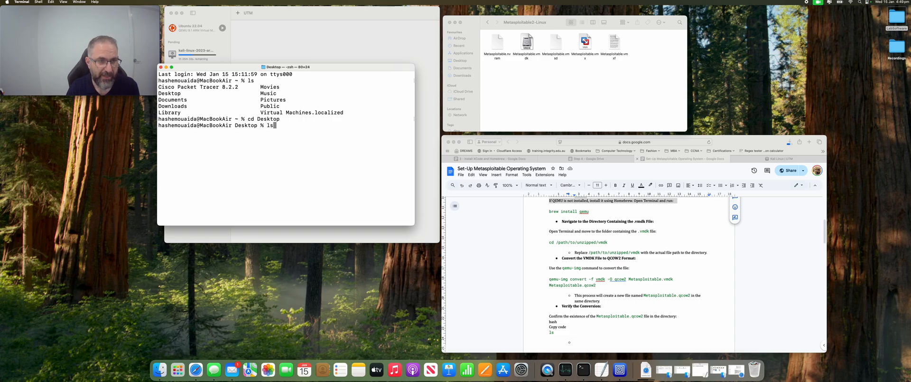
{"action": "key", "text": "Return"}
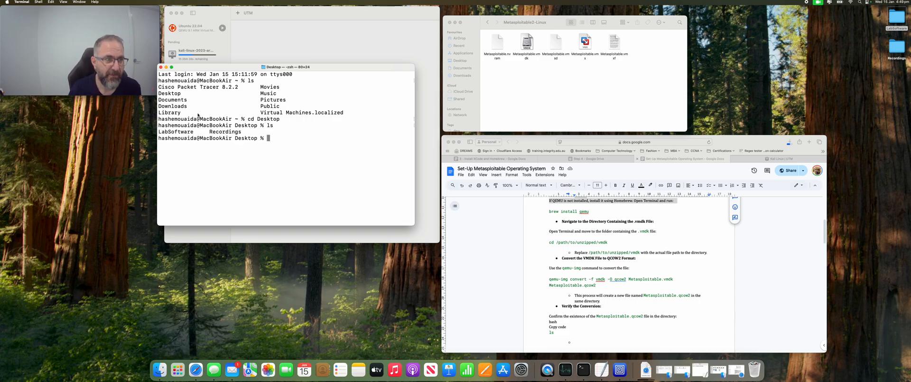
Step: Change into the LabSoftware folder and list its contents
{"action": "left_click_drag", "start_coordinate": [195, 132], "coordinate": [156, 135]}
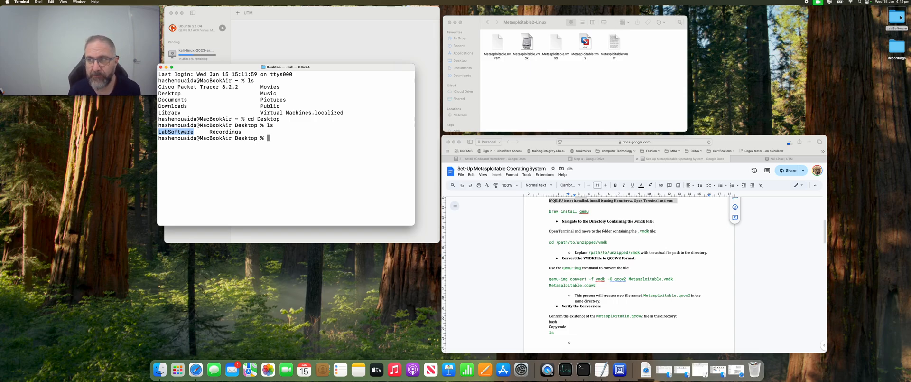
{"action": "double_click", "coordinate": [900, 18]}
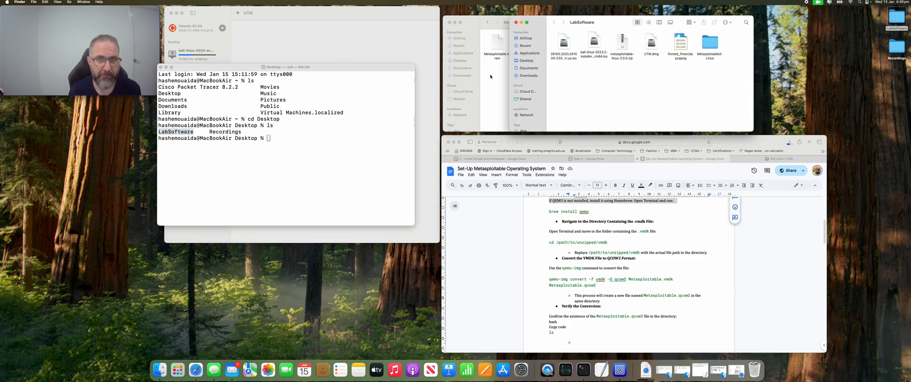
{"action": "left_click", "coordinate": [515, 23]}
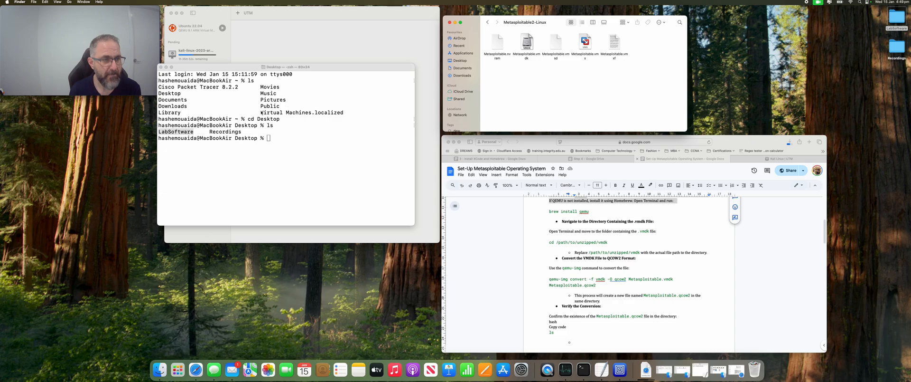
{"action": "left_click", "coordinate": [243, 134]}
{"action": "type", "text": "cd "}
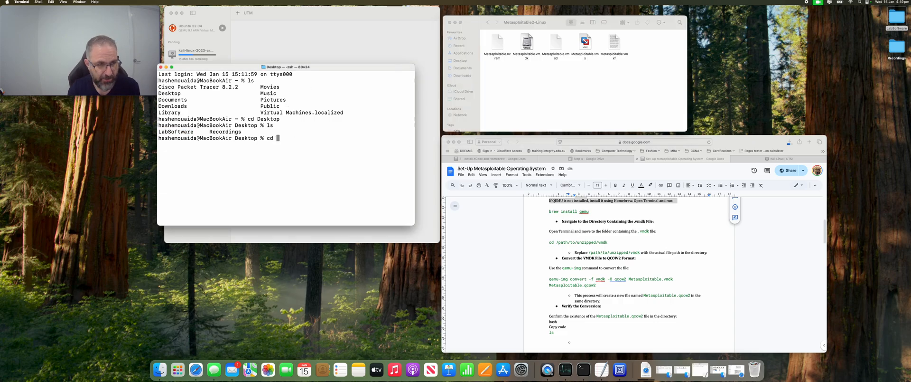
{"action": "type", "text": "LabSof"}
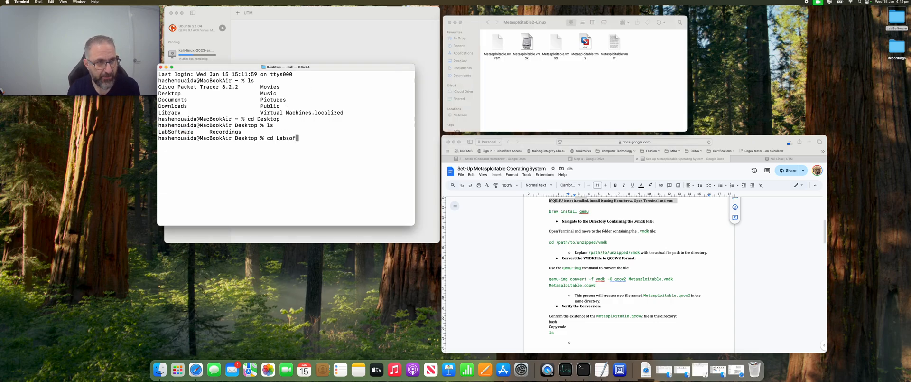
{"action": "type", "text": "tware"}
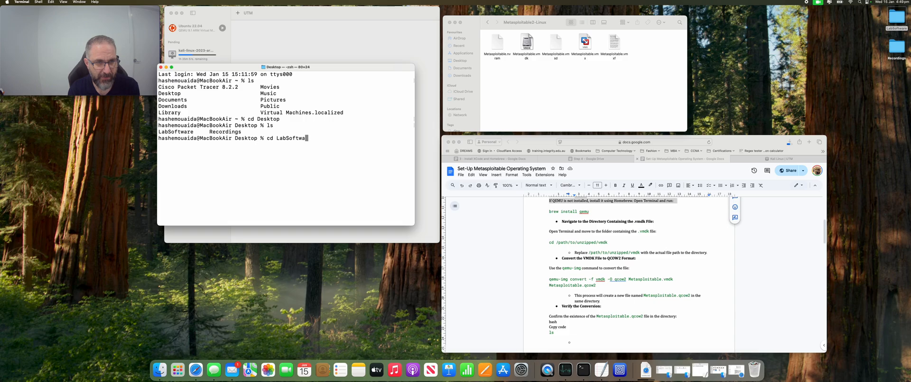
{"action": "key", "text": "Return"}
{"action": "type", "text": "ls"}
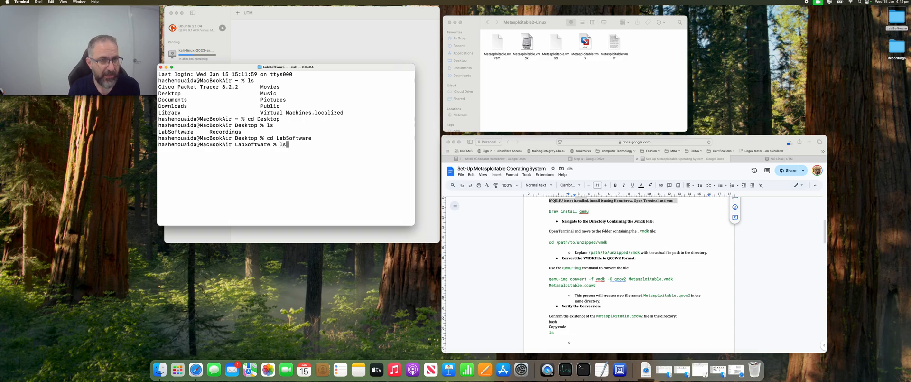
{"action": "key", "text": "Return"}
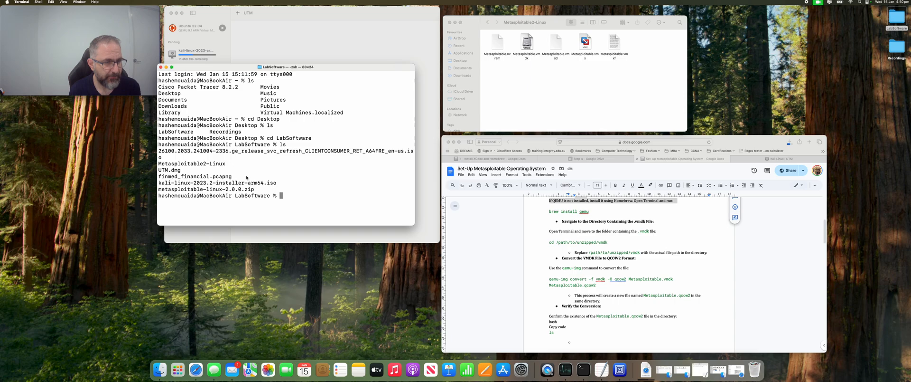
Step: Enter Metasploitable2-Linux with 'cd Meta*' and list its files, spotting Metasploitable.vmdk
{"action": "left_click_drag", "start_coordinate": [227, 164], "coordinate": [152, 164]}
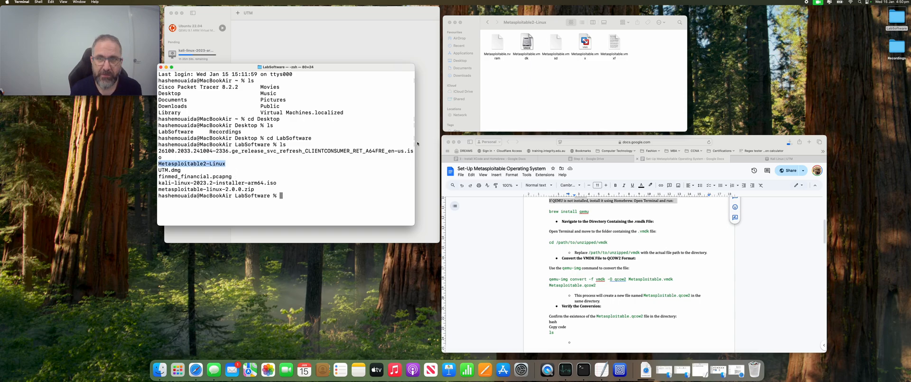
{"action": "left_click", "coordinate": [535, 20]}
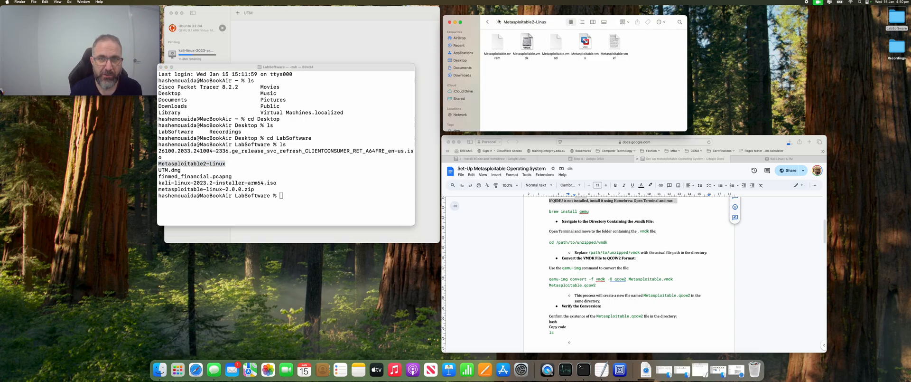
{"action": "left_click", "coordinate": [286, 195]}
{"action": "type", "text": "cd "}
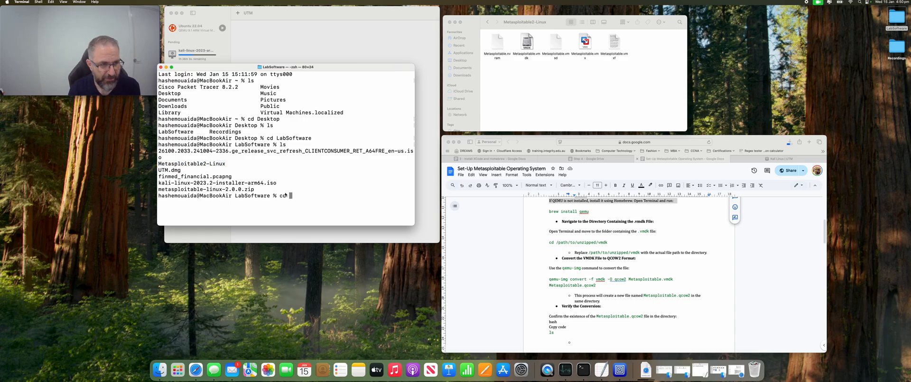
{"action": "type", "text": "Meta"}
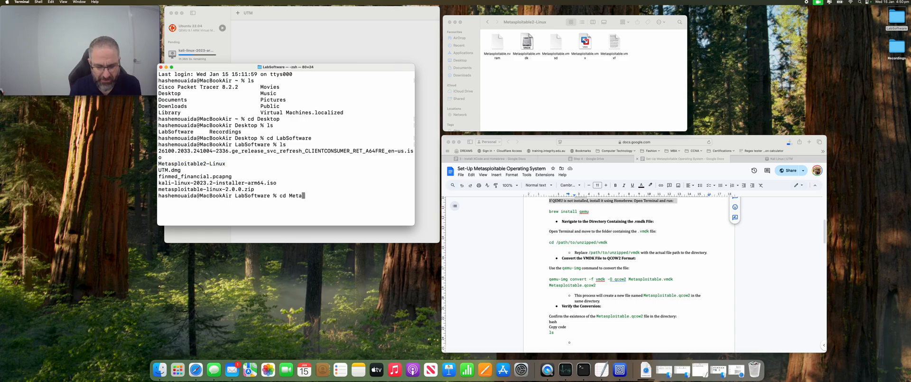
{"action": "type", "text": "*"}
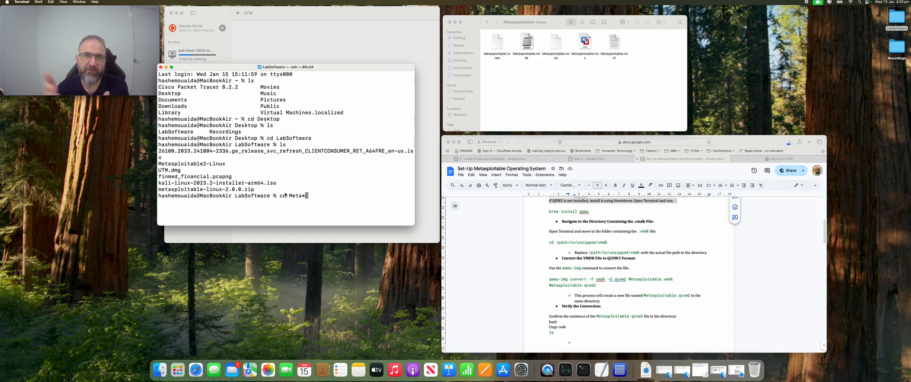
{"action": "key", "text": "Return"}
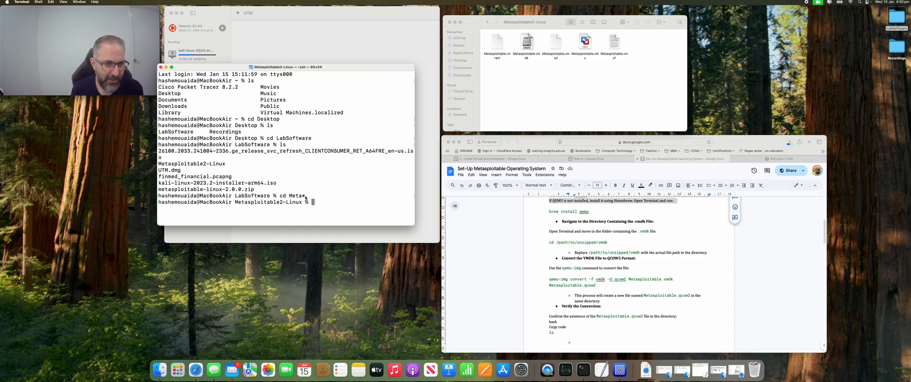
{"action": "left_click_drag", "start_coordinate": [250, 204], "coordinate": [304, 203]}
{"action": "left_click", "coordinate": [248, 204]}
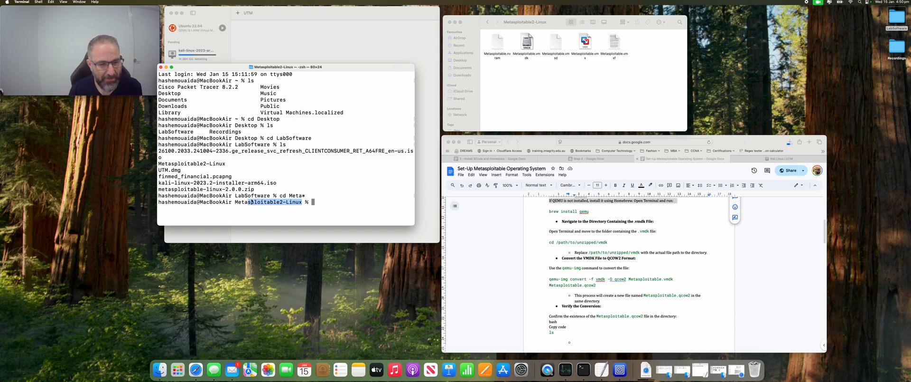
{"action": "left_click", "coordinate": [327, 206]}
{"action": "type", "text": "ls"}
{"action": "key", "text": "Return"}
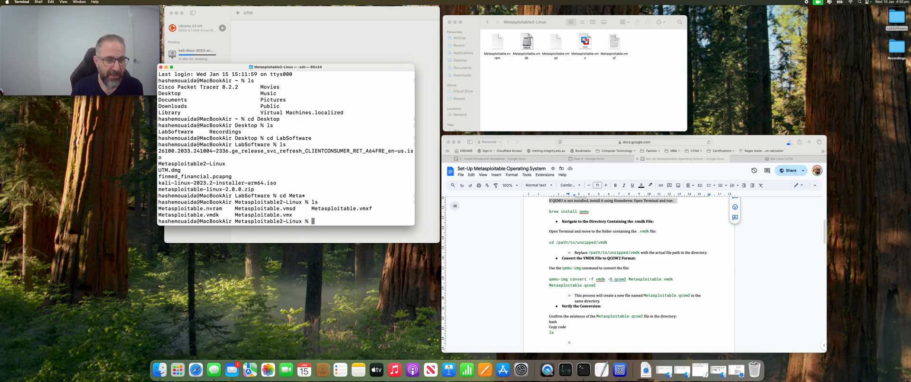
{"action": "left_click_drag", "start_coordinate": [219, 215], "coordinate": [158, 216]}
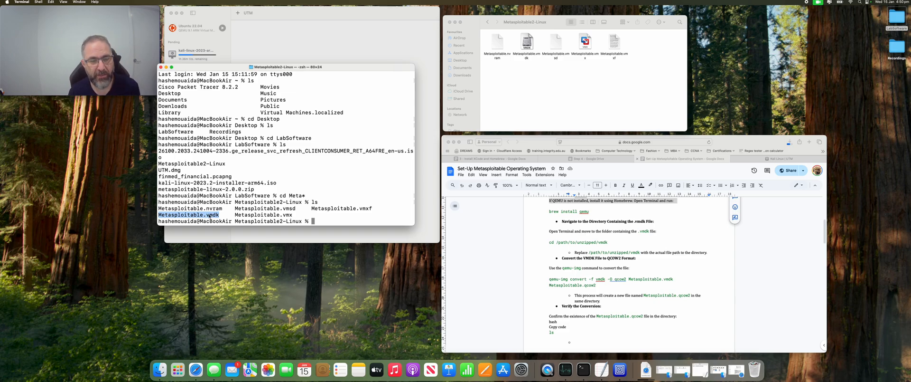
{"action": "mouse_move", "coordinate": [234, 66]}
{"action": "left_mouse_down"}
{"action": "mouse_move", "coordinate": [300, 94]}
{"action": "mouse_move", "coordinate": [233, 86]}
{"action": "left_mouse_up"}
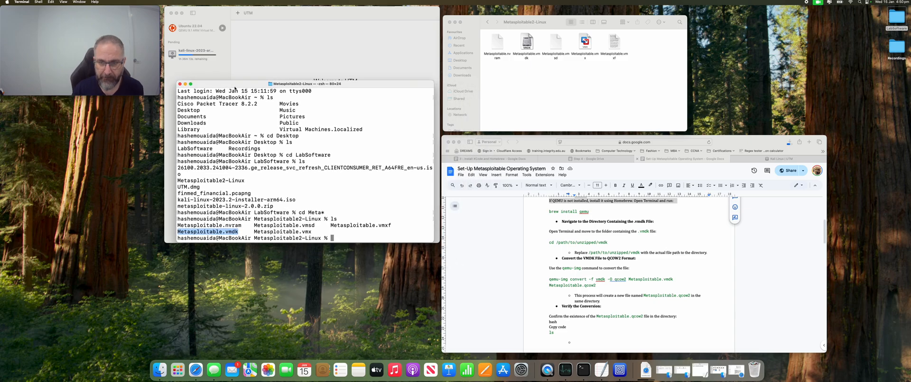
Step: Copy the guide's qemu-img convert command and run it to create Metasploitable.qcow2 from Metasploitable.vmdk
{"action": "left_click", "coordinate": [602, 288]}
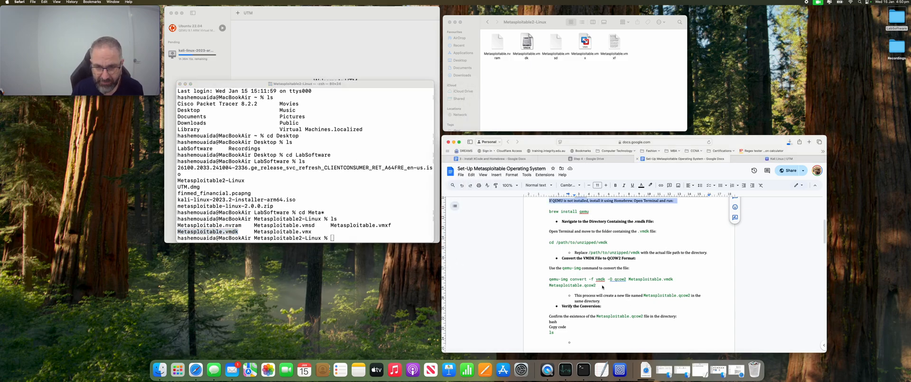
{"action": "left_click_drag", "start_coordinate": [602, 287], "coordinate": [549, 281]}
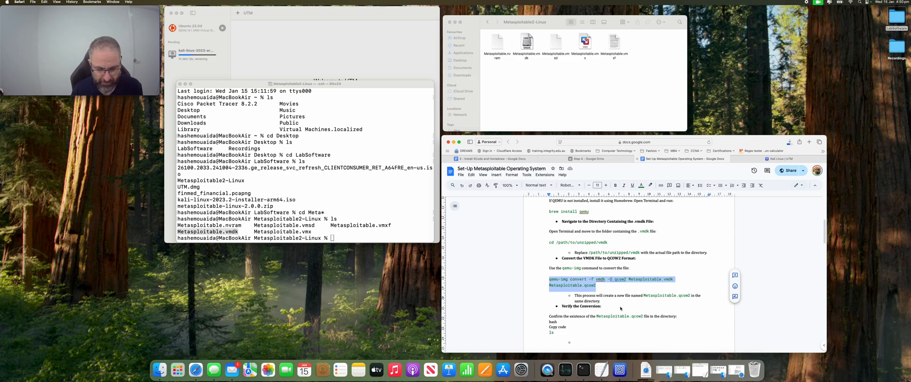
{"action": "key", "text": "super+c"}
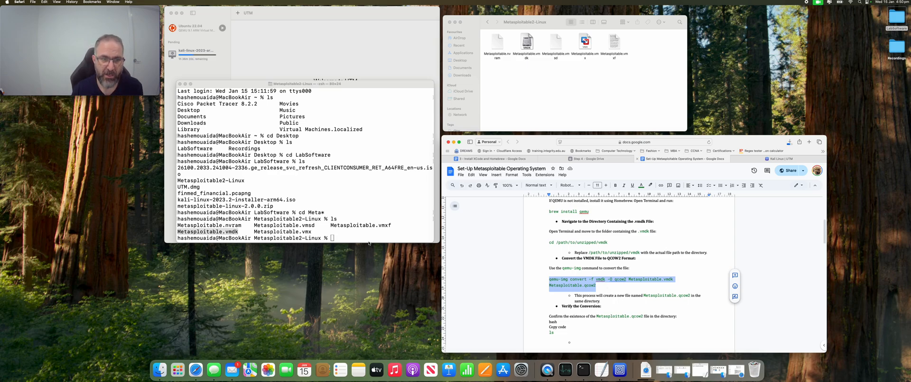
{"action": "left_click", "coordinate": [365, 240]}
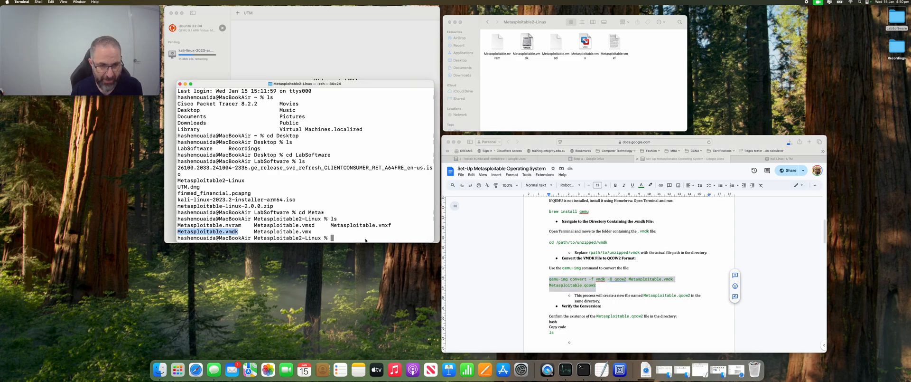
{"action": "key", "text": "super+v"}
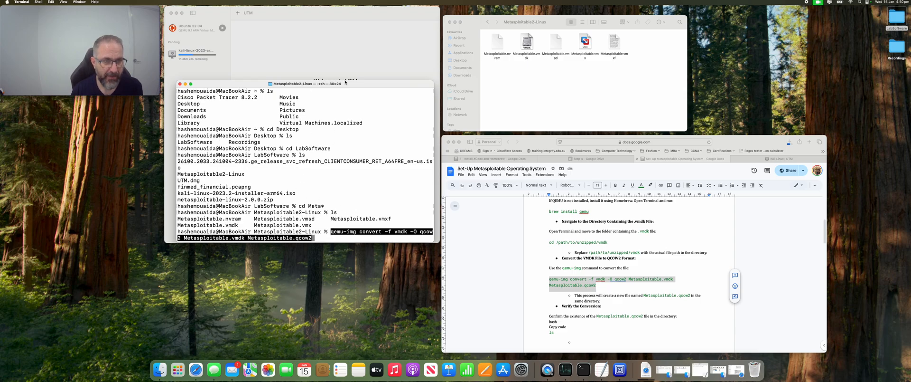
{"action": "left_click_drag", "start_coordinate": [345, 83], "coordinate": [343, 73]}
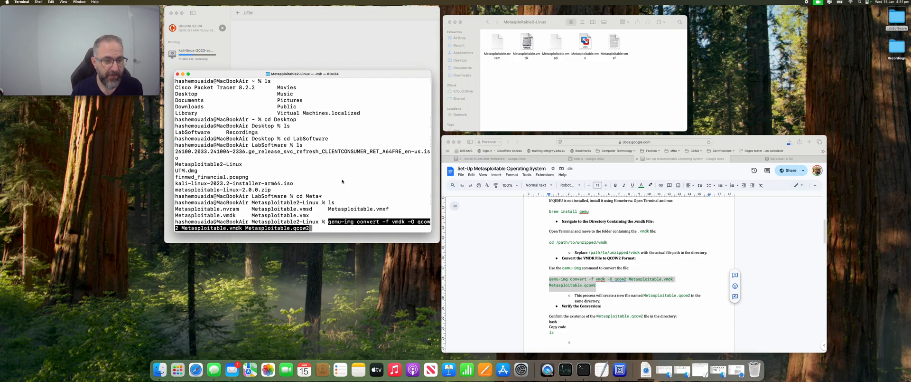
{"action": "key", "text": "Return"}
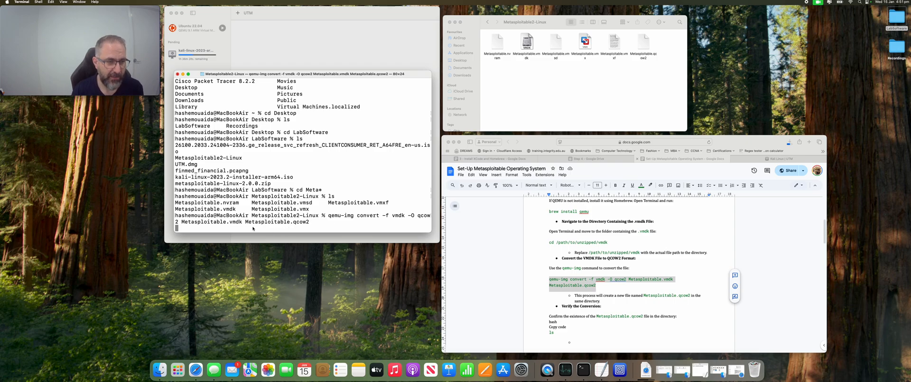
{"action": "left_click_drag", "start_coordinate": [299, 82], "coordinate": [311, 70]}
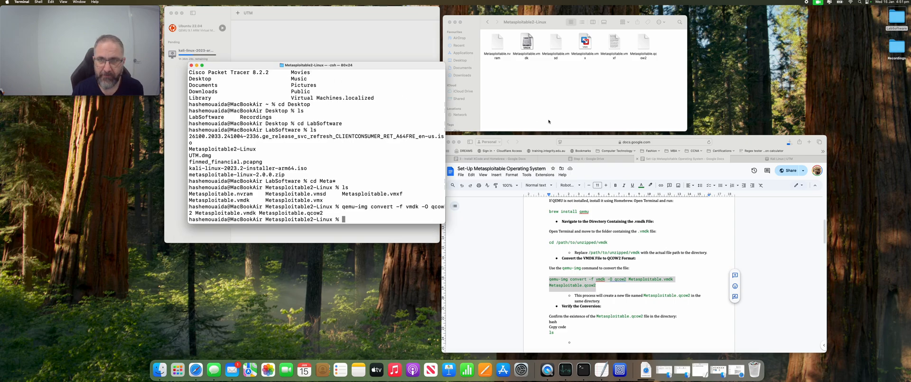
Step: Verify Metasploitable.qcow2 in Finder and with ls, then minimize Terminal to reveal UTM
{"action": "left_click", "coordinate": [649, 47]}
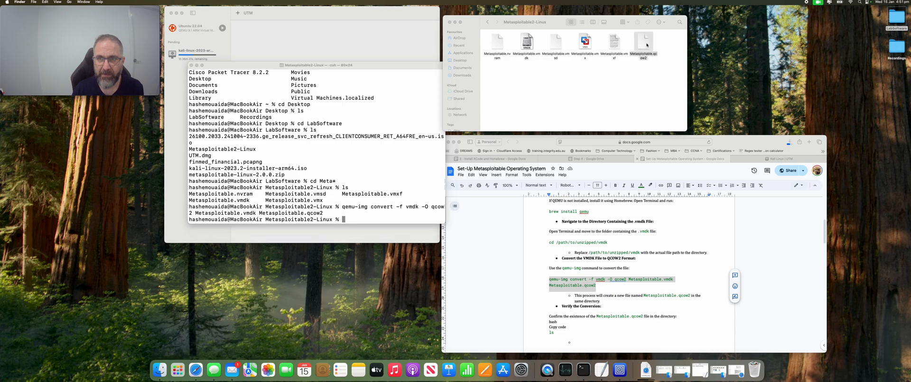
{"action": "left_click_drag", "start_coordinate": [647, 43], "coordinate": [650, 42]}
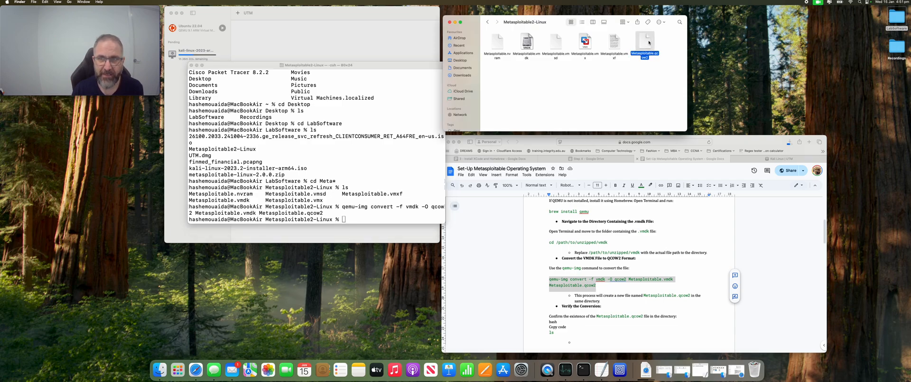
{"action": "left_click", "coordinate": [223, 210]}
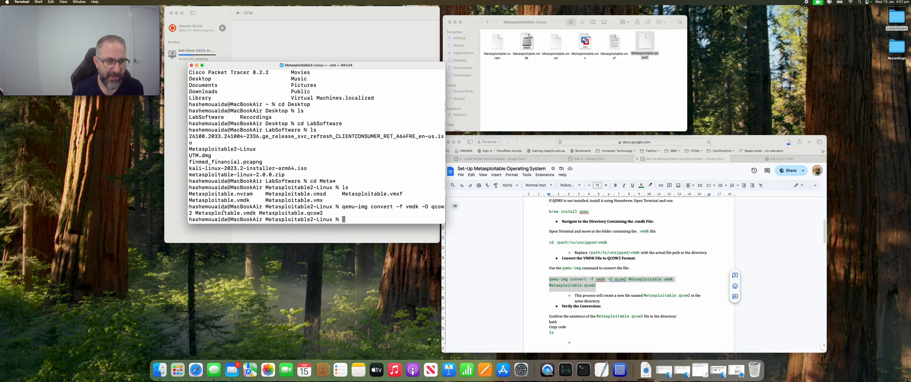
{"action": "type", "text": "ls"}
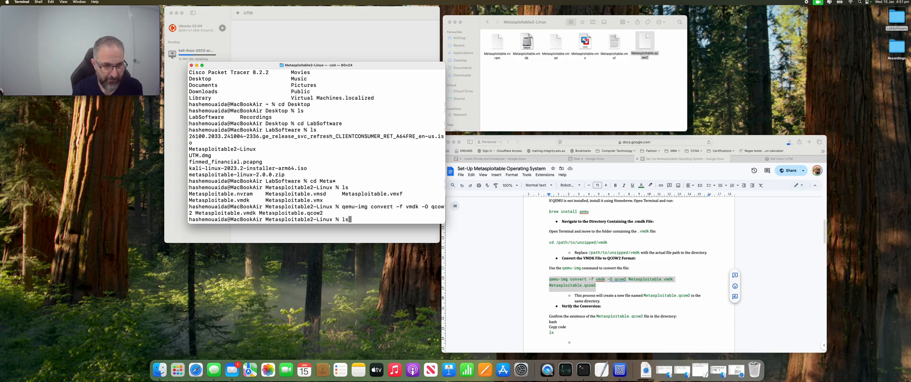
{"action": "key", "text": "Return"}
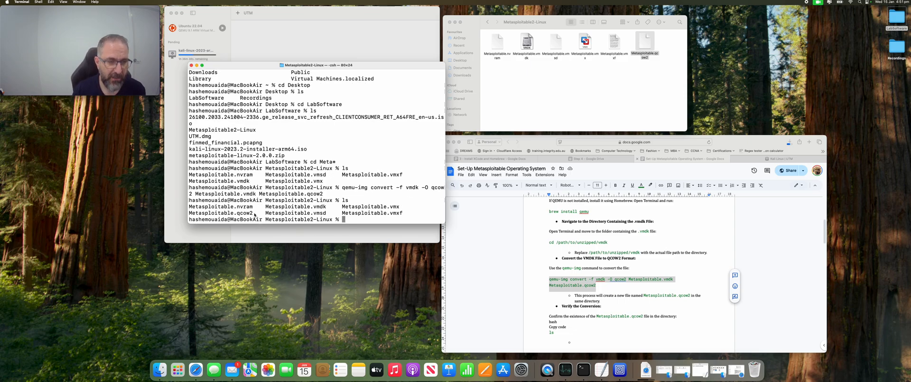
{"action": "left_click_drag", "start_coordinate": [255, 214], "coordinate": [190, 213]}
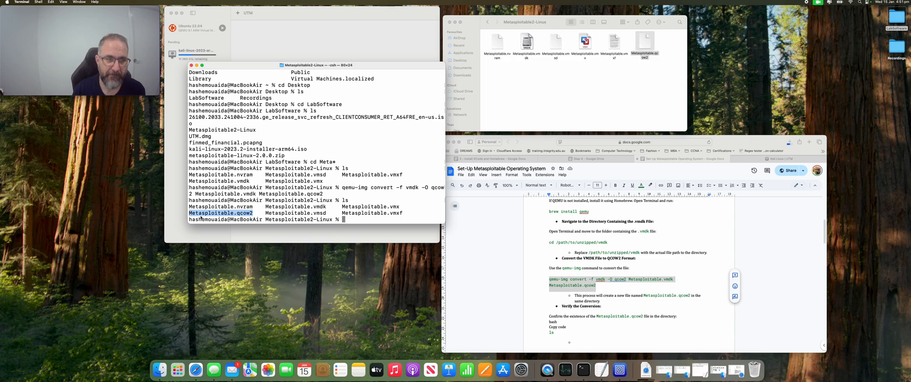
{"action": "left_click", "coordinate": [197, 65]}
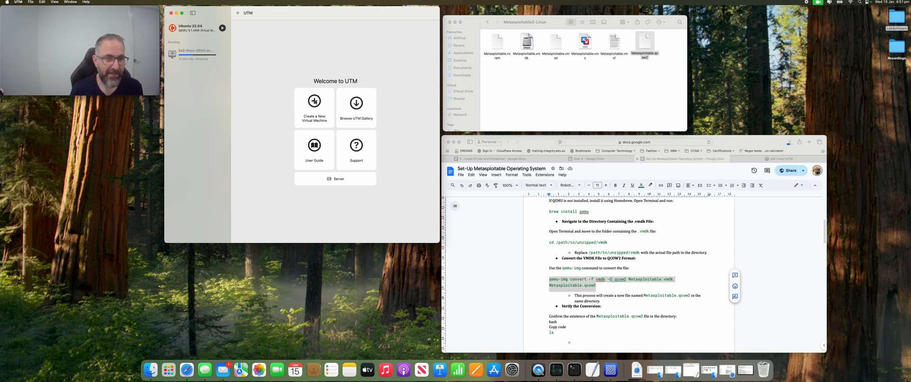
Step: Start a new emulated VM of type Other with Boot Device set to None
{"action": "left_click", "coordinate": [316, 101]}
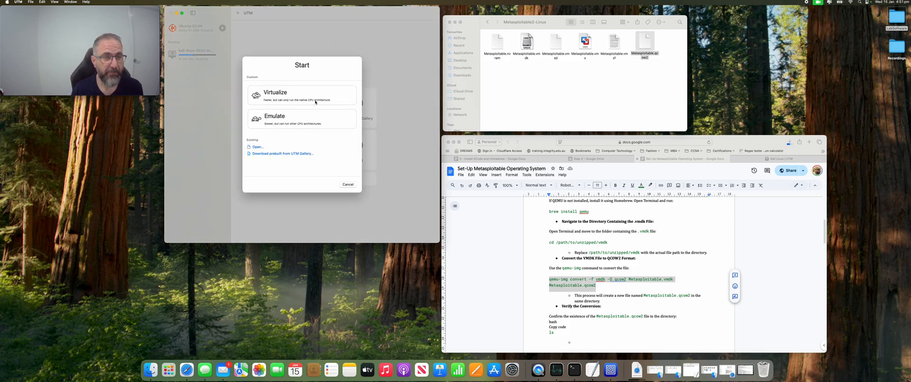
{"action": "left_click", "coordinate": [280, 121]}
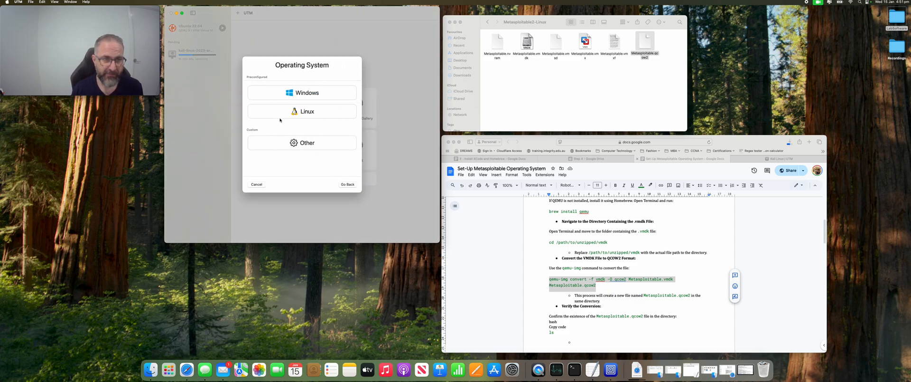
{"action": "left_click", "coordinate": [301, 143]}
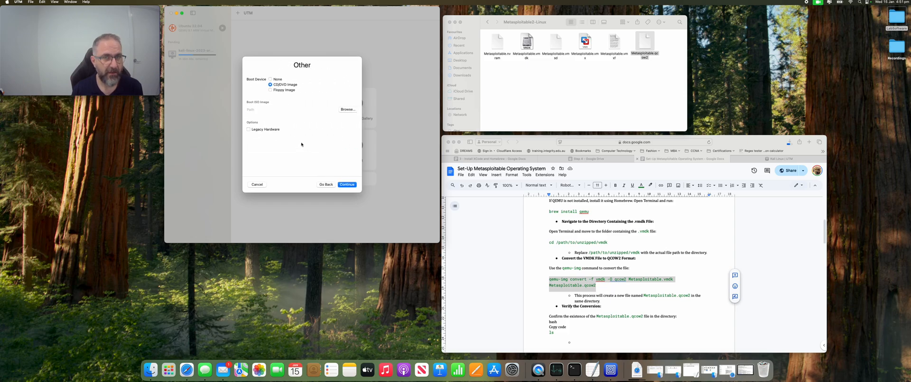
{"action": "left_click", "coordinate": [270, 79]}
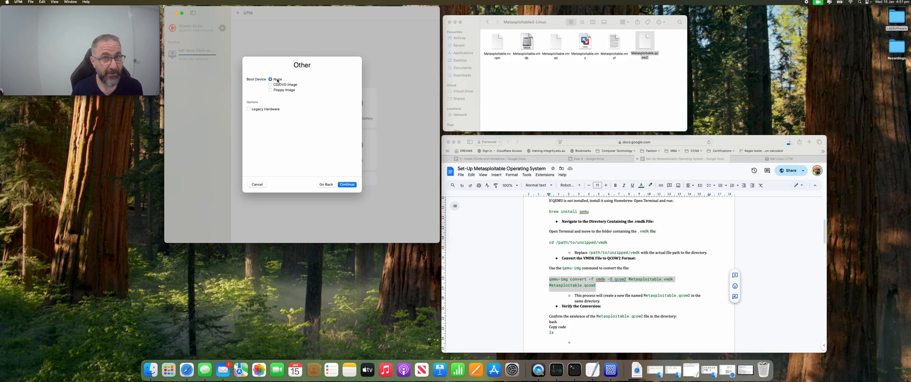
{"action": "left_click", "coordinate": [346, 184]}
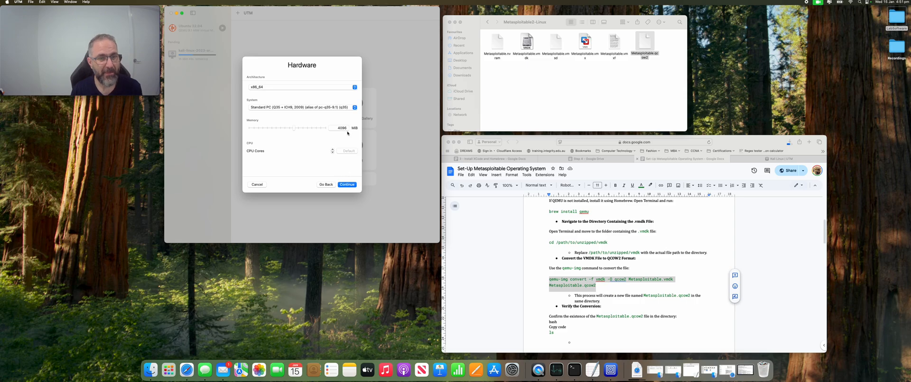
Step: Set the VM's memory to 1024 MiB and CPU cores to 1
{"action": "left_click_drag", "start_coordinate": [294, 128], "coordinate": [279, 129]}
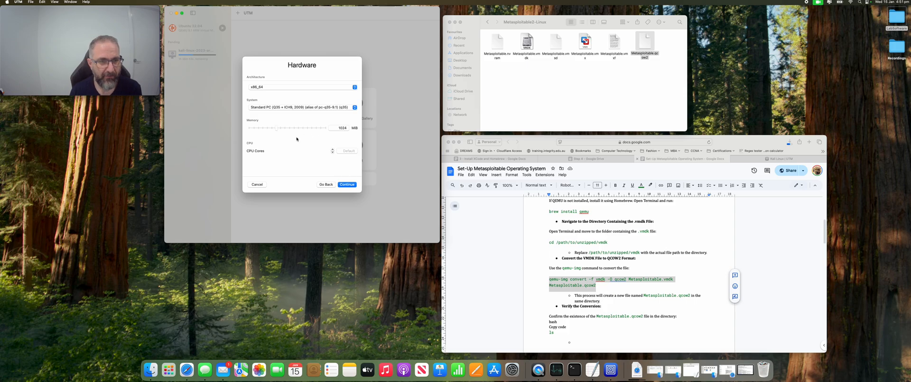
{"action": "left_click", "coordinate": [332, 150]}
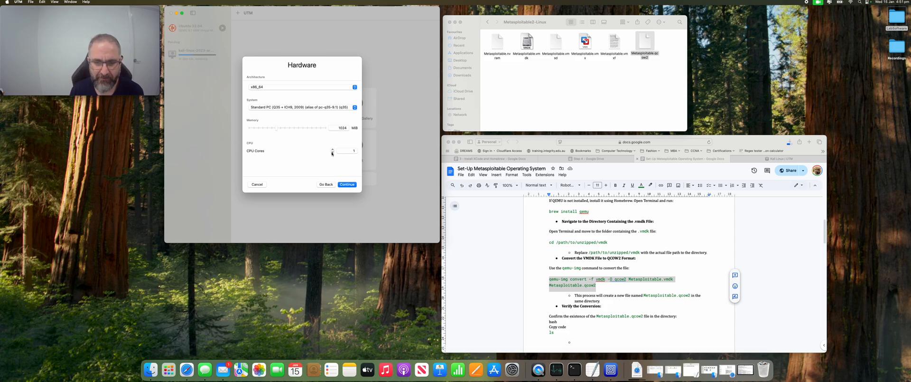
{"action": "left_click", "coordinate": [345, 184]}
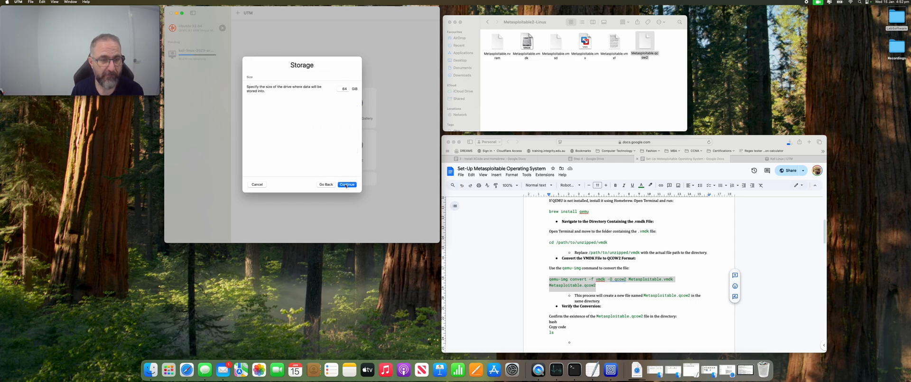
Step: Set the drive size to 20 GiB and skip the shared directory step
{"action": "left_click", "coordinate": [346, 90]}
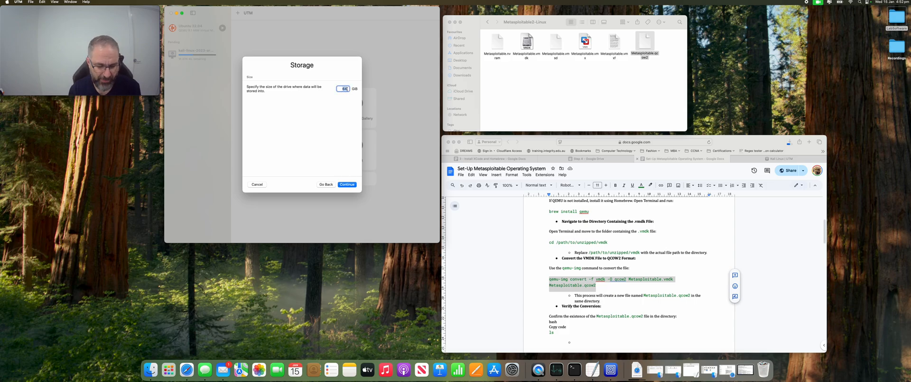
{"action": "type", "text": "20"}
{"action": "left_click", "coordinate": [347, 177]}
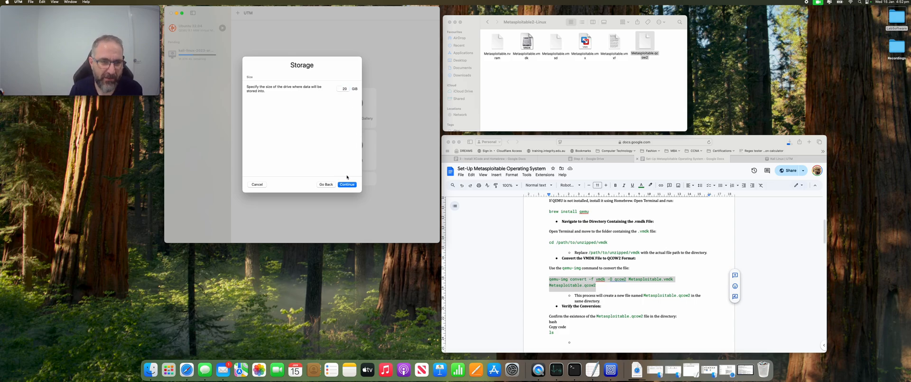
{"action": "left_click", "coordinate": [345, 185]}
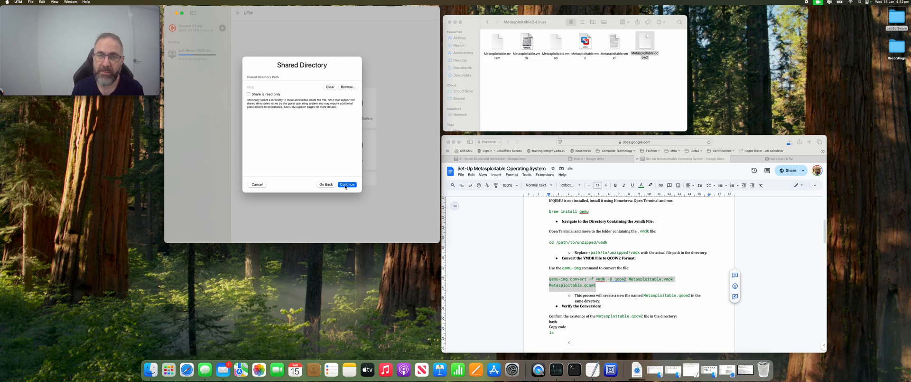
{"action": "left_click", "coordinate": [346, 186]}
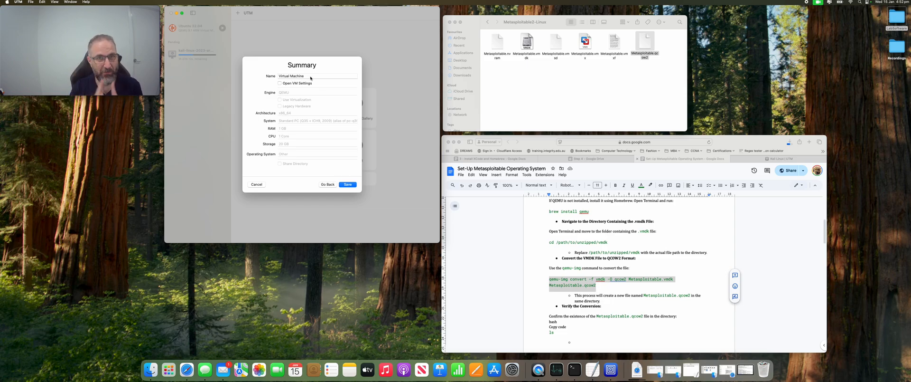
Step: Name the VM Metasploitable and save it with its settings opening
{"action": "left_click_drag", "start_coordinate": [311, 78], "coordinate": [276, 77]}
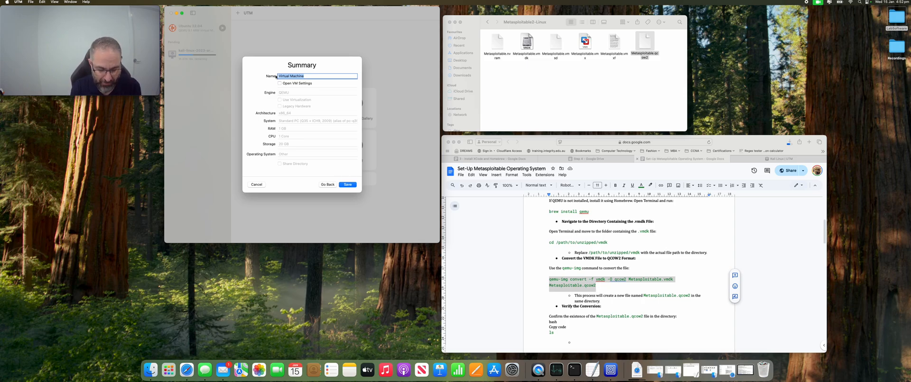
{"action": "type", "text": "Metasploitable"}
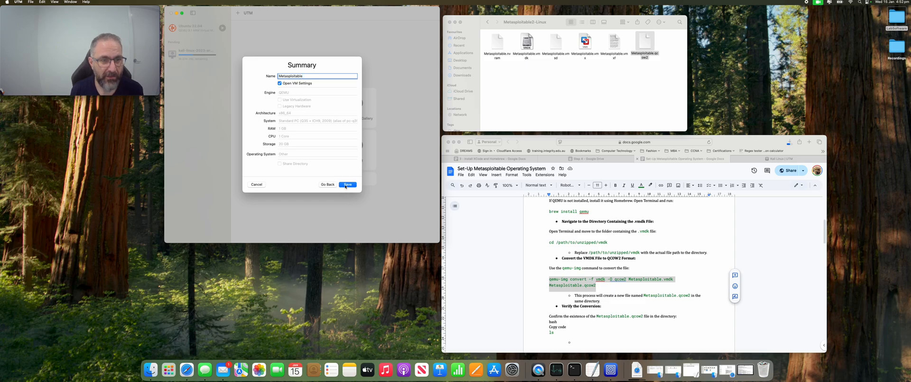
{"action": "left_click", "coordinate": [347, 185]}
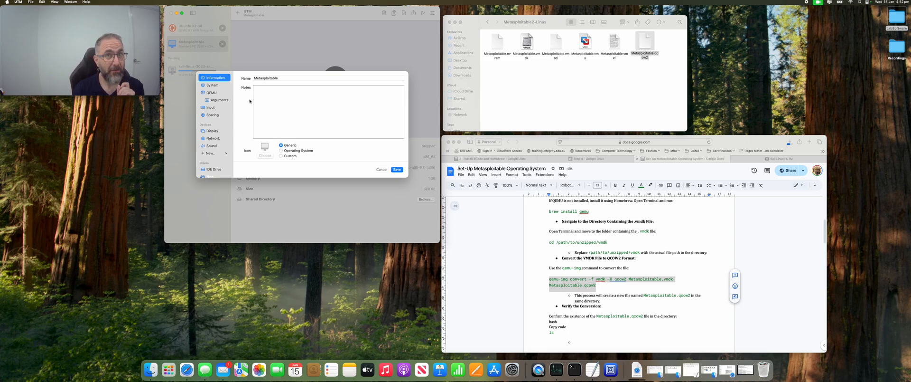
Step: Uncheck UEFI Boot under QEMU, then view the IDE Drive page
{"action": "left_click", "coordinate": [209, 94]}
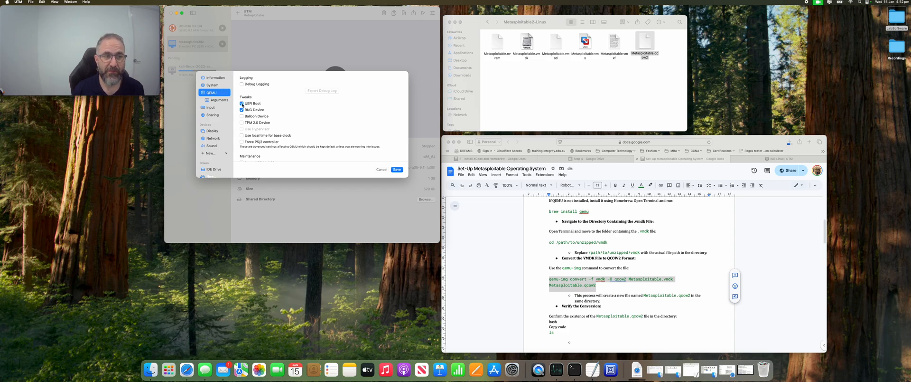
{"action": "left_click", "coordinate": [242, 104]}
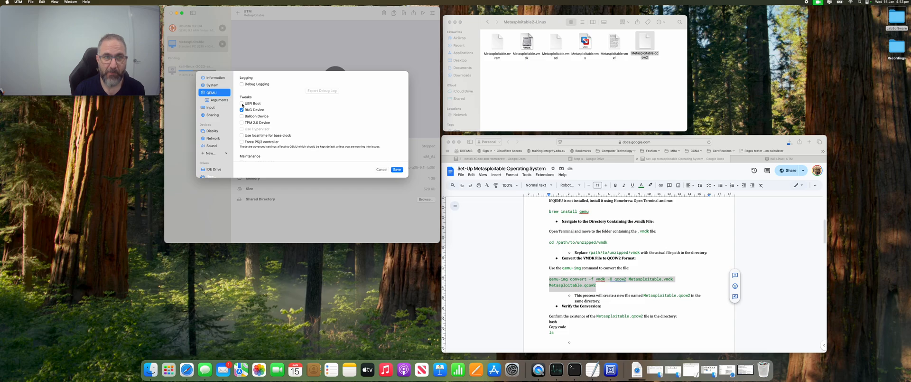
{"action": "left_click", "coordinate": [242, 103]}
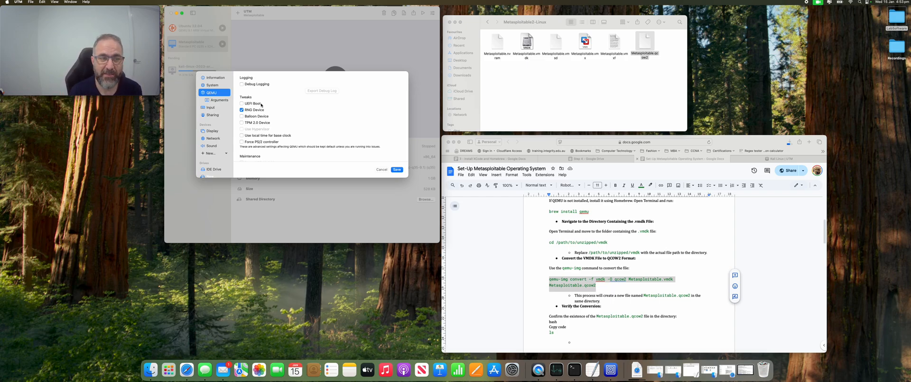
{"action": "scroll", "coordinate": [239, 157], "scroll_direction": "down", "scroll_amount": 3}
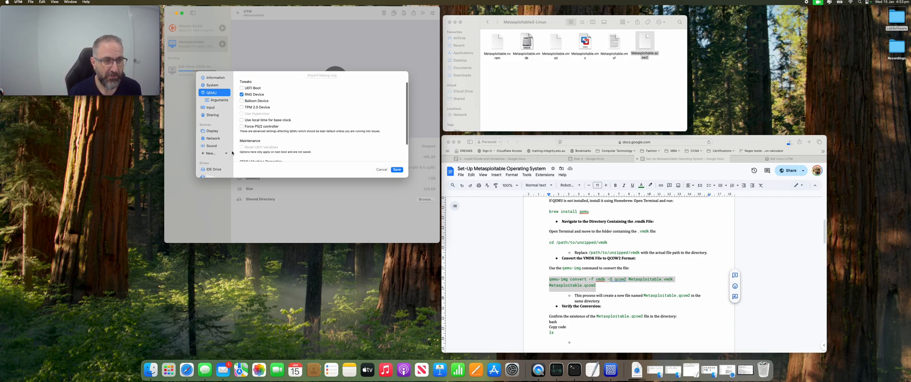
{"action": "scroll", "coordinate": [229, 160], "scroll_direction": "down", "scroll_amount": 1}
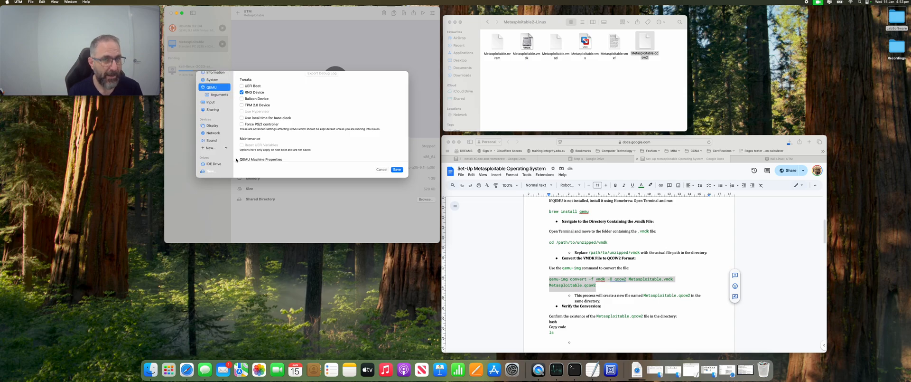
{"action": "left_click", "coordinate": [211, 164]}
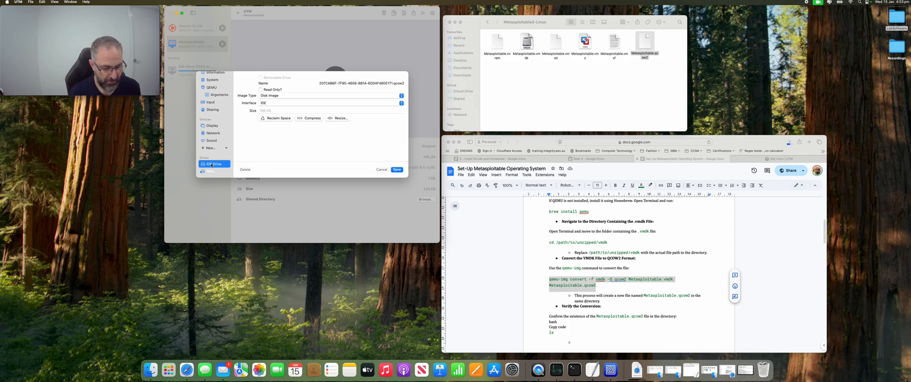
Step: Delete the empty IDE drive and confirm removing its disk image
{"action": "right_click", "coordinate": [211, 165]}
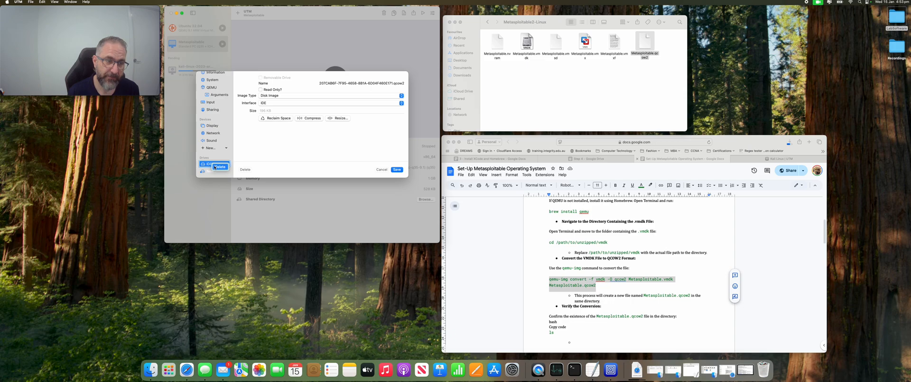
{"action": "left_click", "coordinate": [215, 167]}
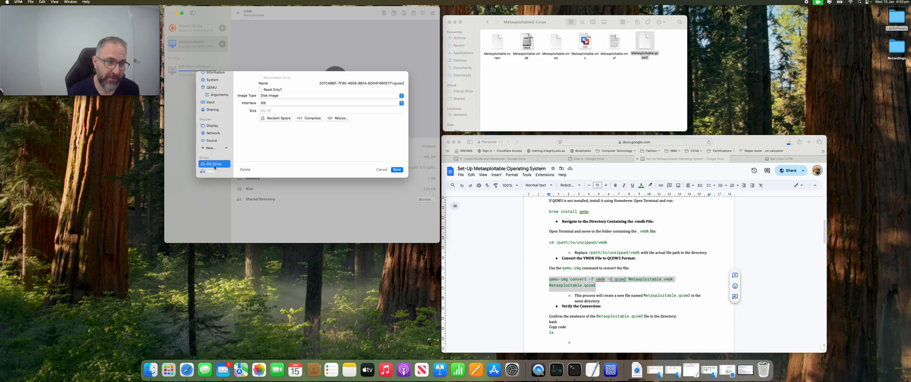
{"action": "left_click", "coordinate": [324, 145]}
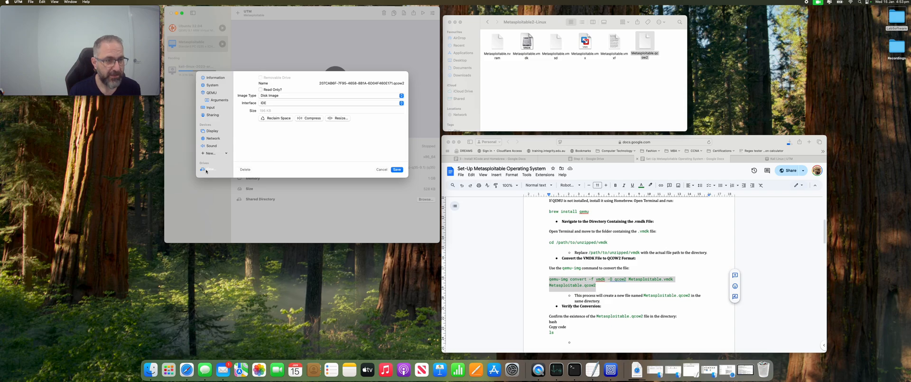
Step: Import Metasploitable.qcow2 as a new drive and save the VM settings
{"action": "left_click", "coordinate": [206, 169]}
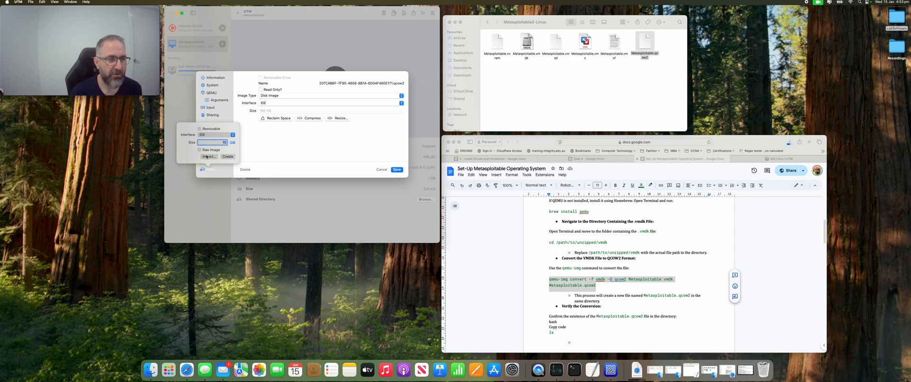
{"action": "left_click", "coordinate": [207, 156]}
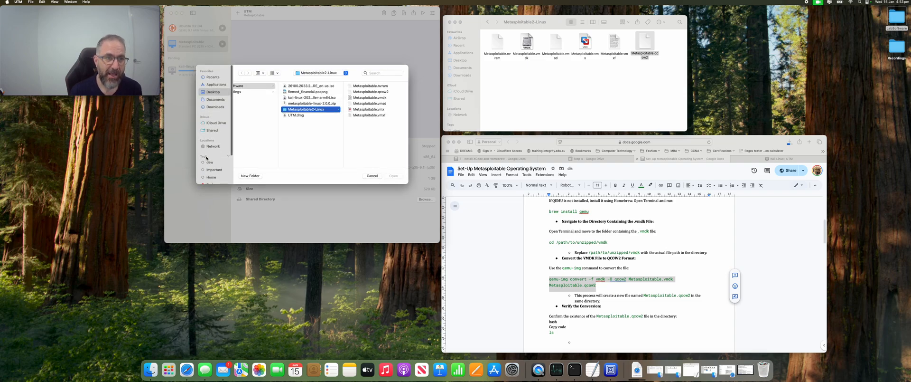
{"action": "left_click", "coordinate": [370, 92]}
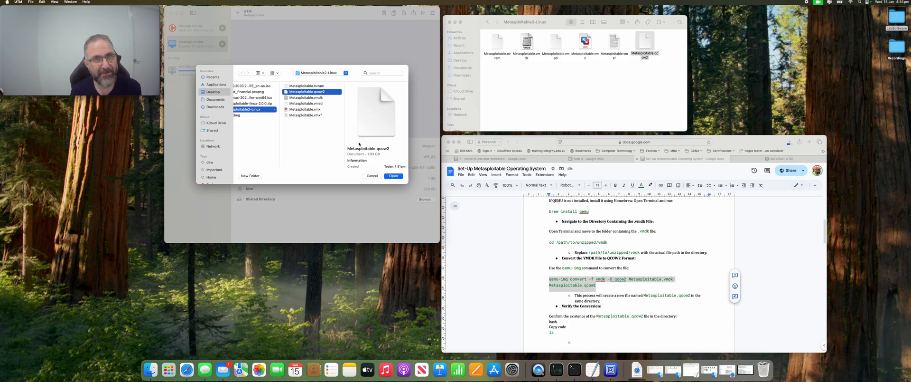
{"action": "left_click", "coordinate": [394, 176]}
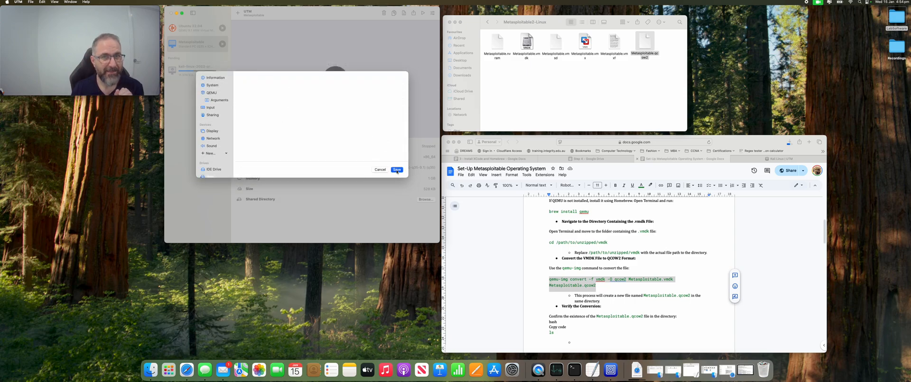
{"action": "left_click", "coordinate": [397, 170]}
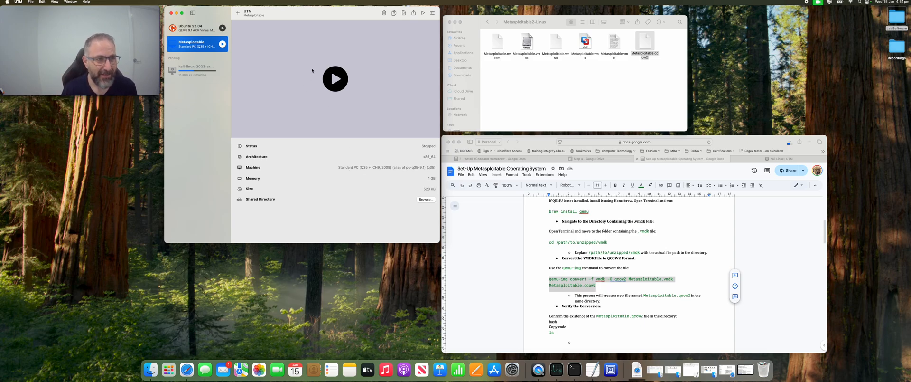
Step: Boot the Metasploitable VM from the UTM library with its play button
{"action": "left_click", "coordinate": [342, 80]}
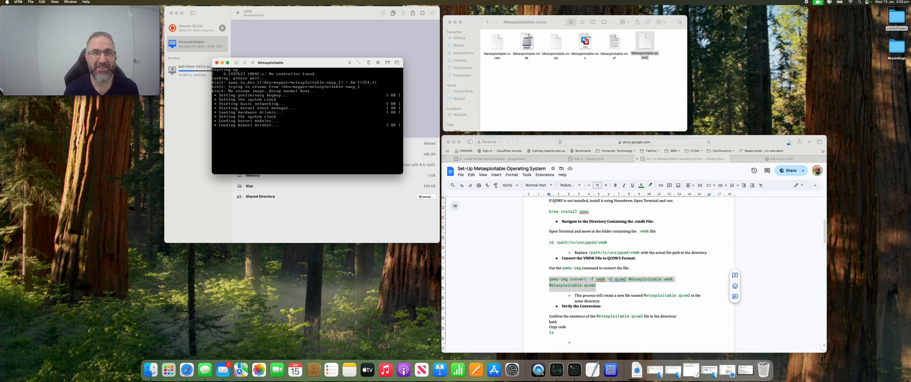
Step: Move the Metasploitable console window around the screen and enlarge it as boot finishes
{"action": "left_click_drag", "start_coordinate": [281, 62], "coordinate": [360, 100]}
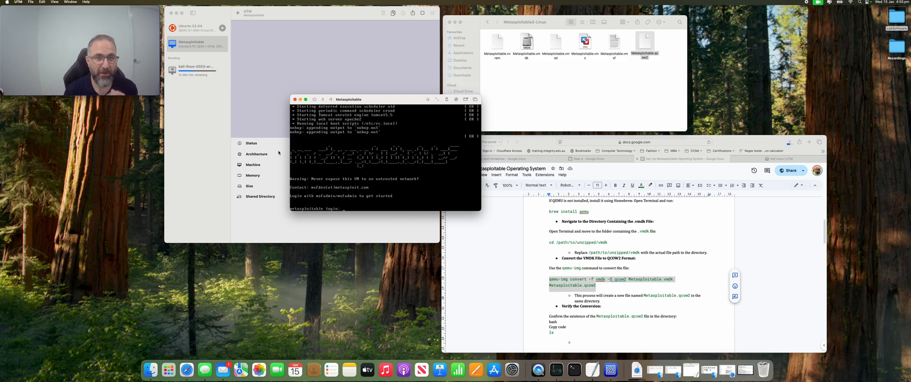
{"action": "left_click_drag", "start_coordinate": [379, 102], "coordinate": [330, 79]}
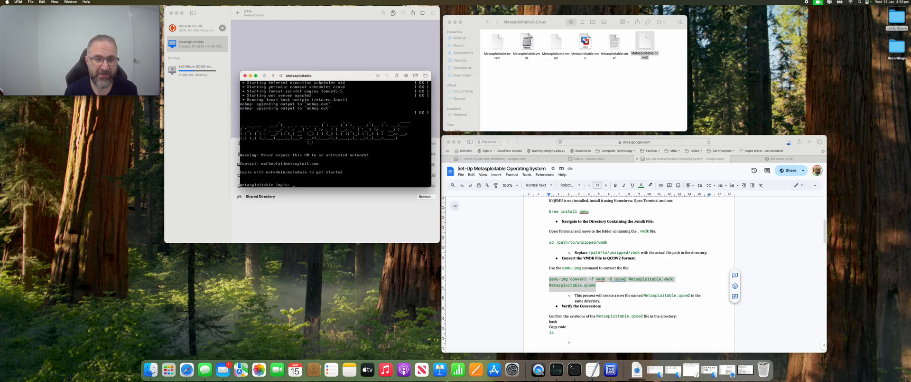
{"action": "left_click_drag", "start_coordinate": [431, 187], "coordinate": [538, 286]}
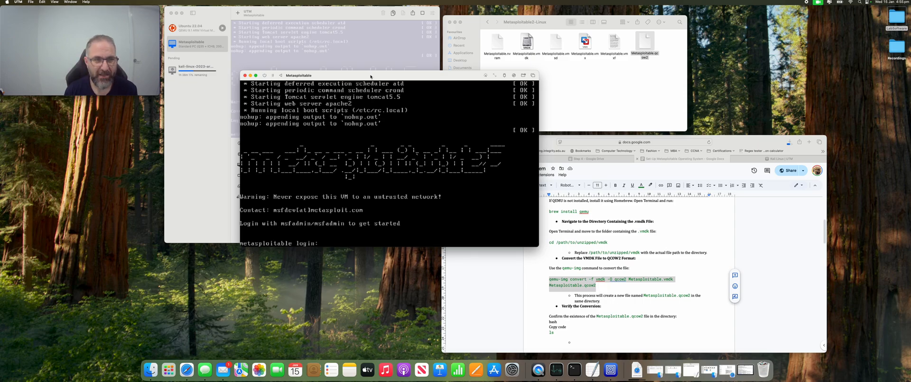
{"action": "left_click_drag", "start_coordinate": [372, 76], "coordinate": [370, 67]}
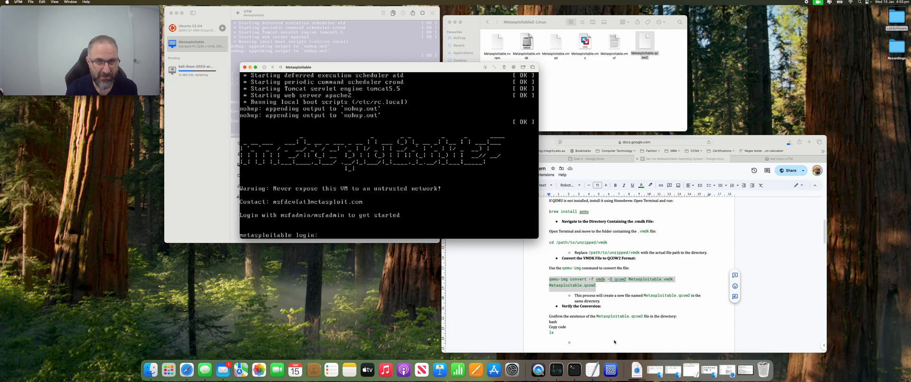
Step: Log in as msfadmin with its password and run ip a, showing eth0 at 192.168.64.4/24
{"action": "type", "text": "m"}
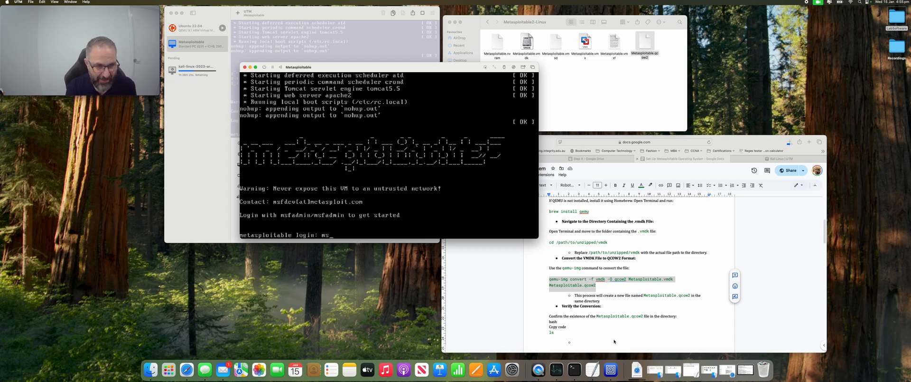
{"action": "type", "text": "sfadmin"}
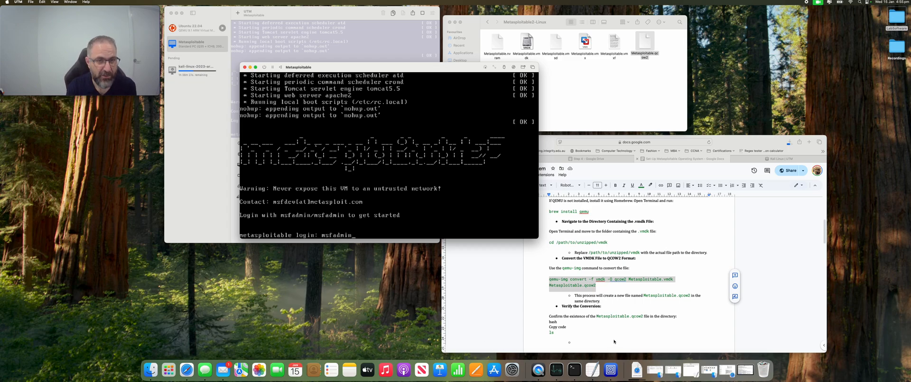
{"action": "key", "text": "Return"}
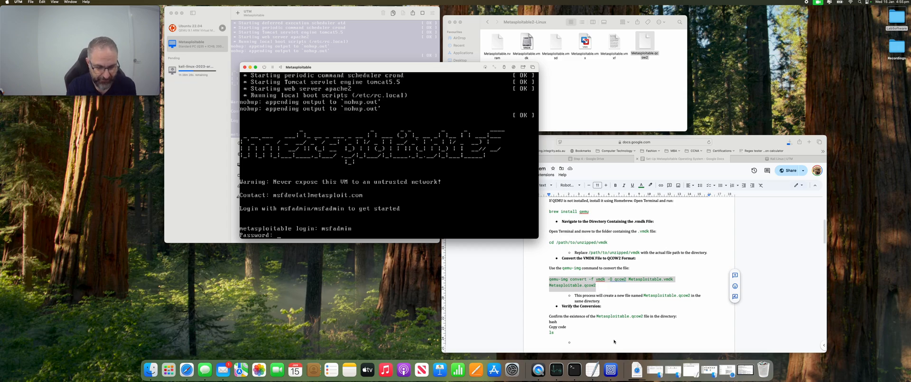
{"action": "key", "text": "Return"}
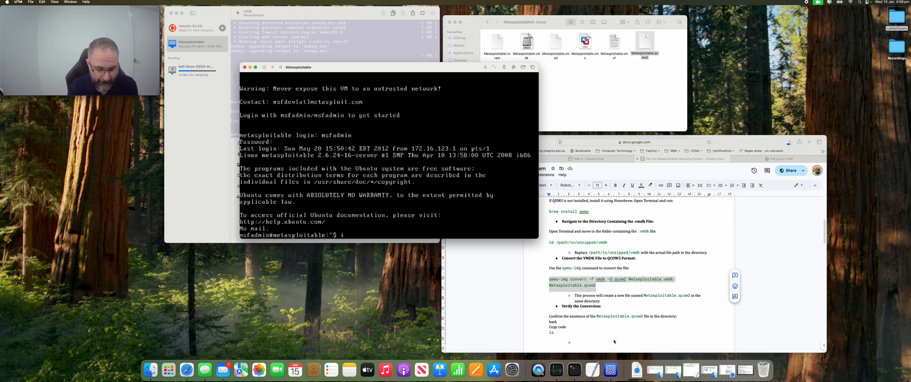
{"action": "key", "text": "Return"}
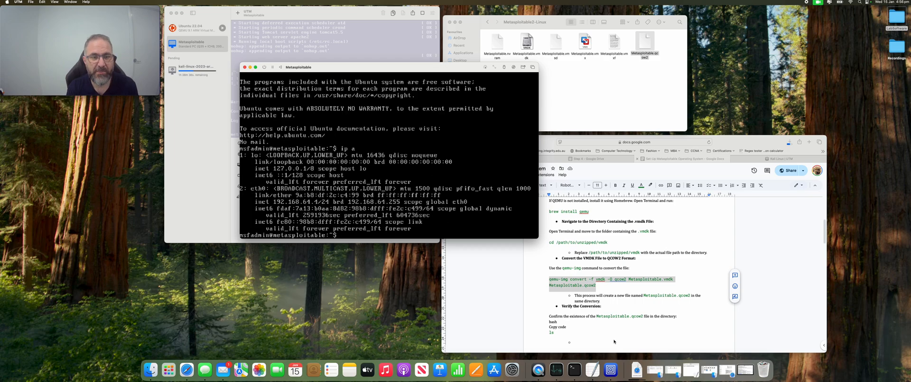